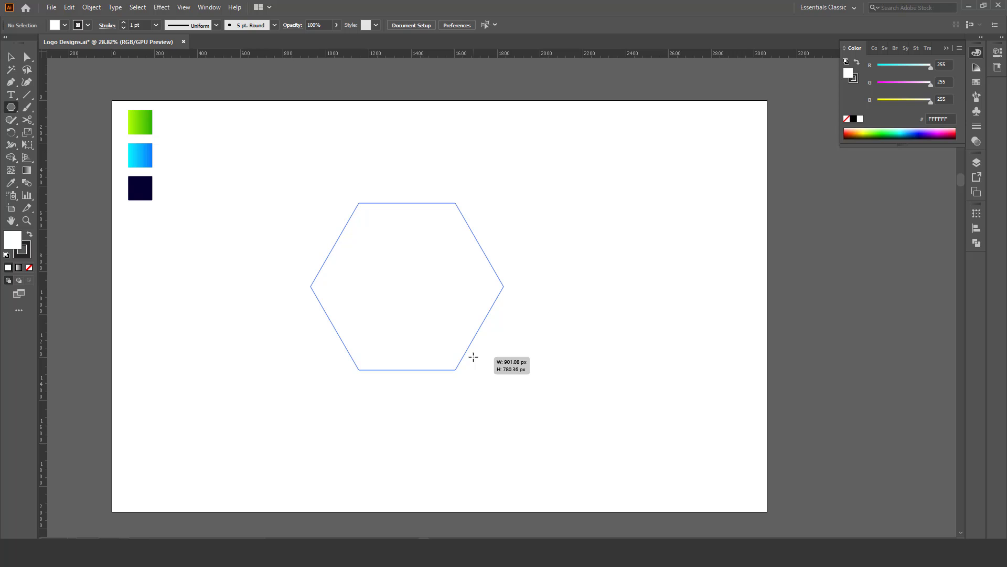
Draw an upright three-sided polygon about 780 px wide and 676 px high near the middle of the artboard.
key(Down)
drag(473, 357, 473, 357)
key(Down)
key(Down)
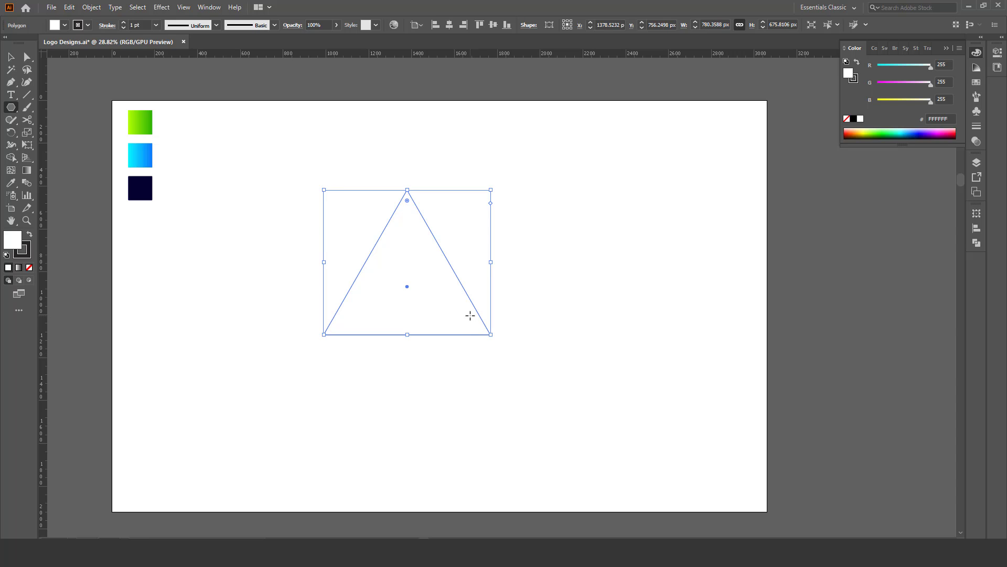
Remove the triangle's fill and set its stroke weight to 140 pt.
click(11, 61)
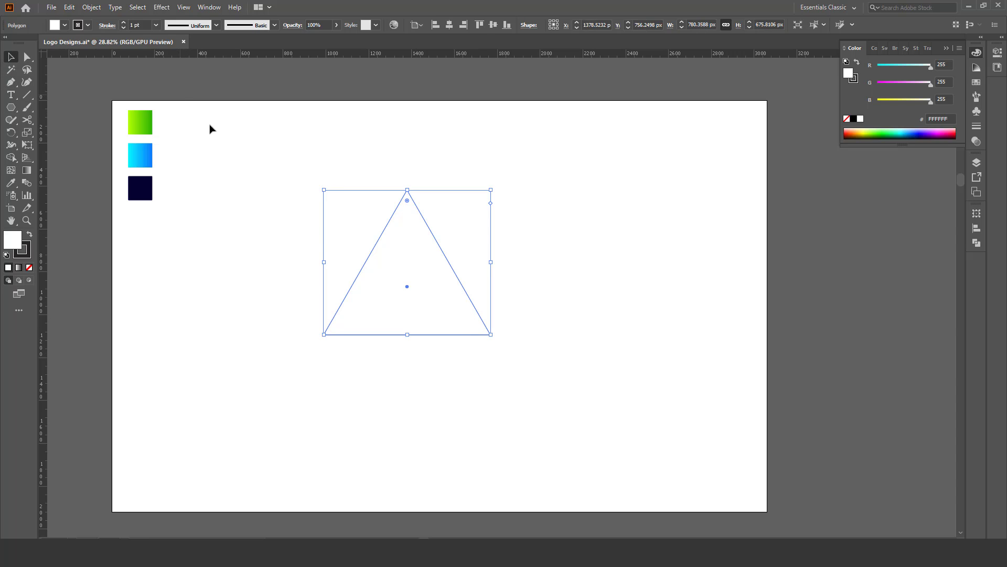
drag(299, 148, 464, 304)
click(30, 268)
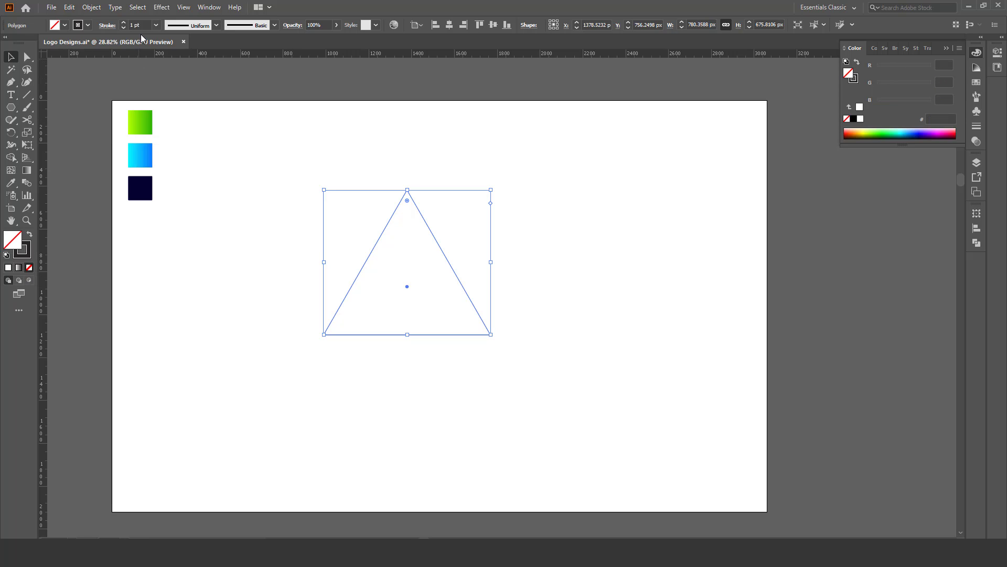
drag(144, 25, 102, 23)
text(140)
key(Return)
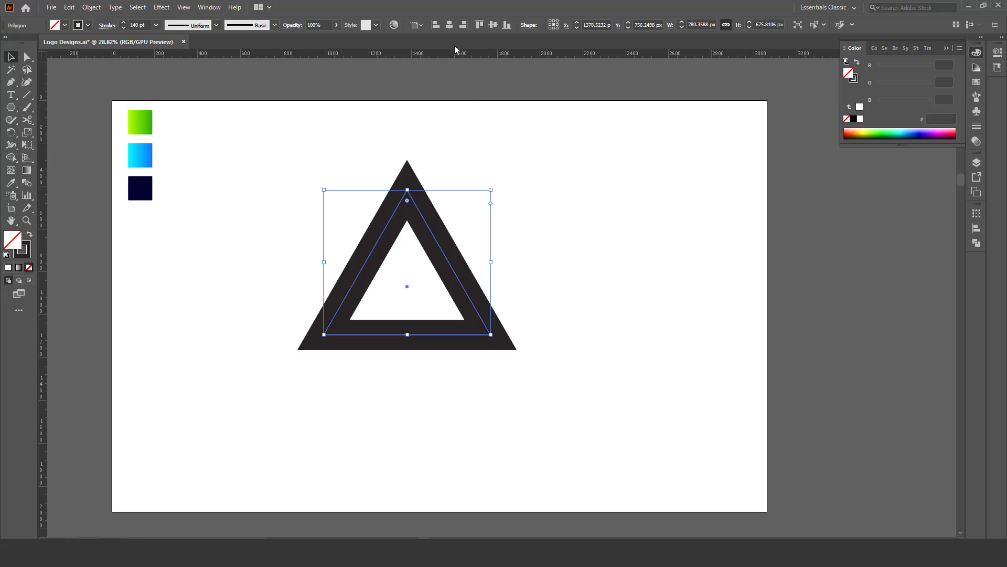
Centre the triangle on the artboard horizontally and vertically, and scale it up proportionally to about 1142 px wide.
click(450, 26)
click(492, 26)
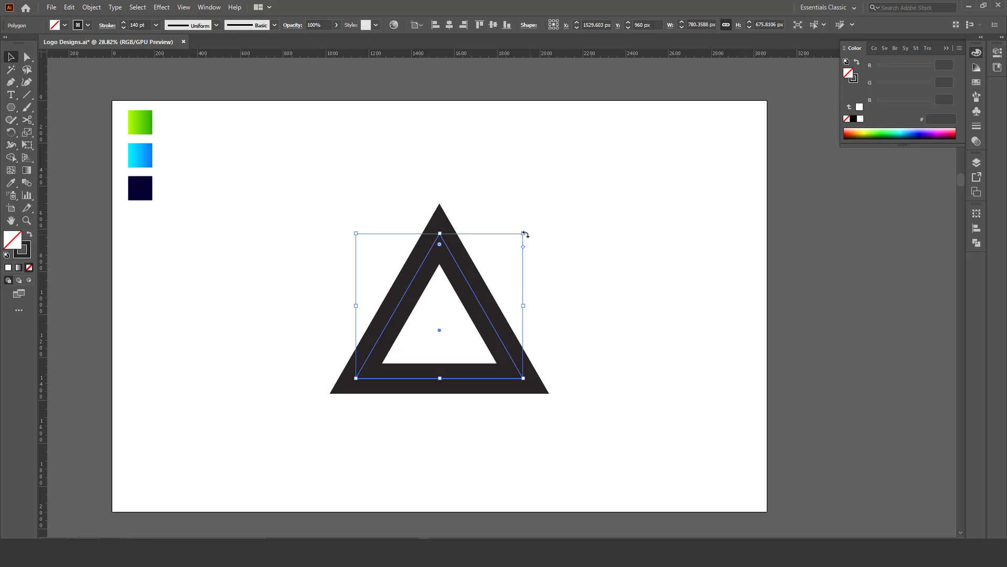
drag(525, 234, 569, 200)
click(590, 246)
Set the enlarged triangle's stroke weight to 150 pt and deselect it.
key(z)
mouse_move(512, 262)
mouse_down()
mouse_move(479, 281)
mouse_move(476, 273)
mouse_move(452, 301)
mouse_move(465, 299)
mouse_up()
key(v)
click(461, 295)
click(145, 25)
double_click(145, 25)
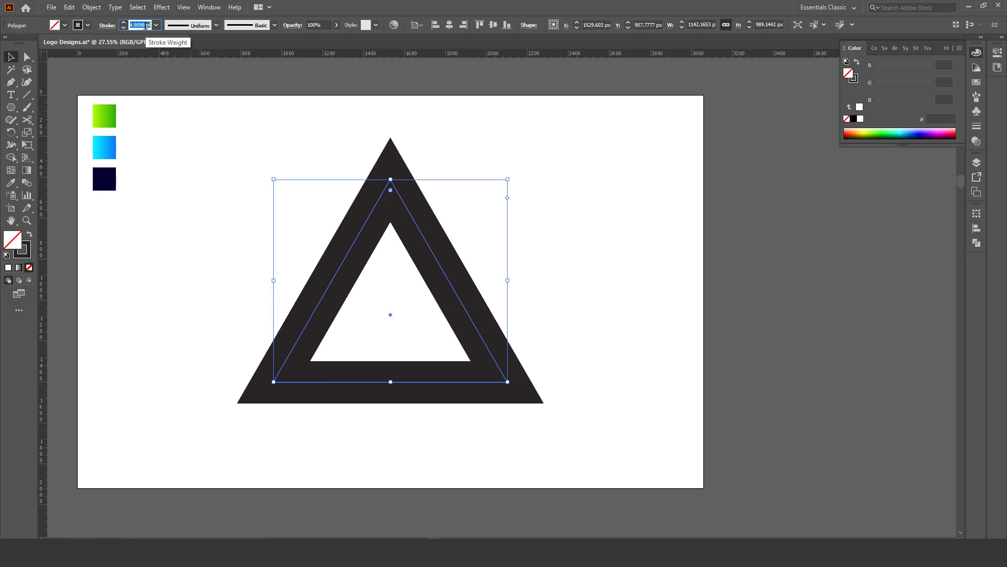
text(150)
key(Return)
key(z)
mouse_move(352, 277)
mouse_down()
mouse_move(340, 270)
mouse_move(403, 309)
mouse_move(386, 308)
mouse_up()
key(v)
click(312, 252)
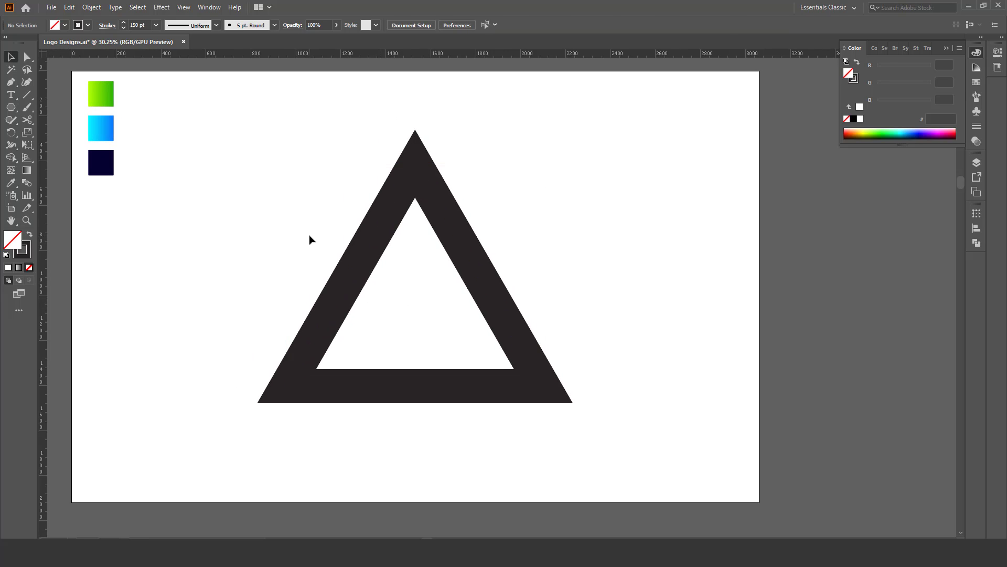
Cut the triangle's path at its lower-left corner and at the midpoint of its base, and delete the segment between the cuts.
drag(310, 236, 389, 309)
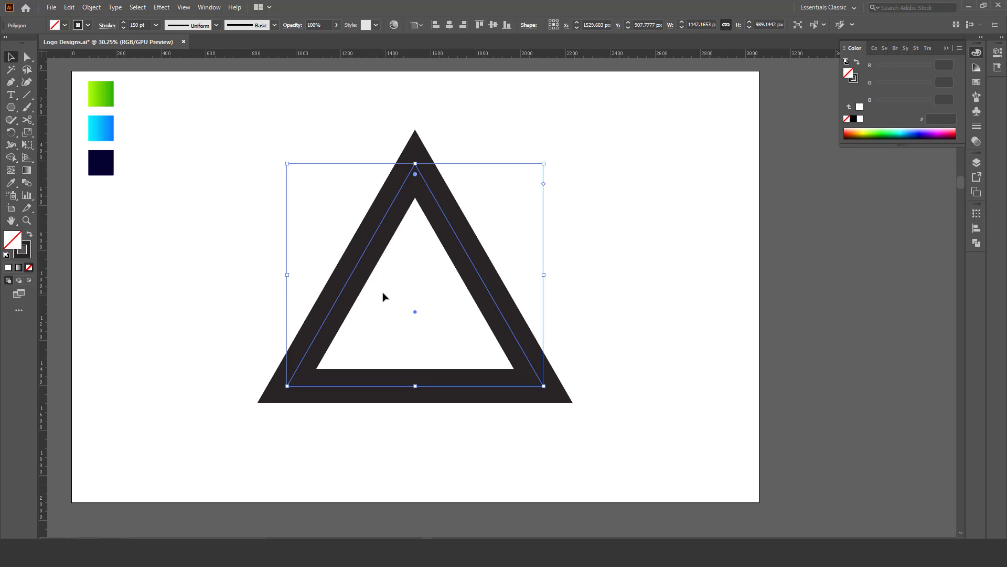
drag(418, 265, 435, 269)
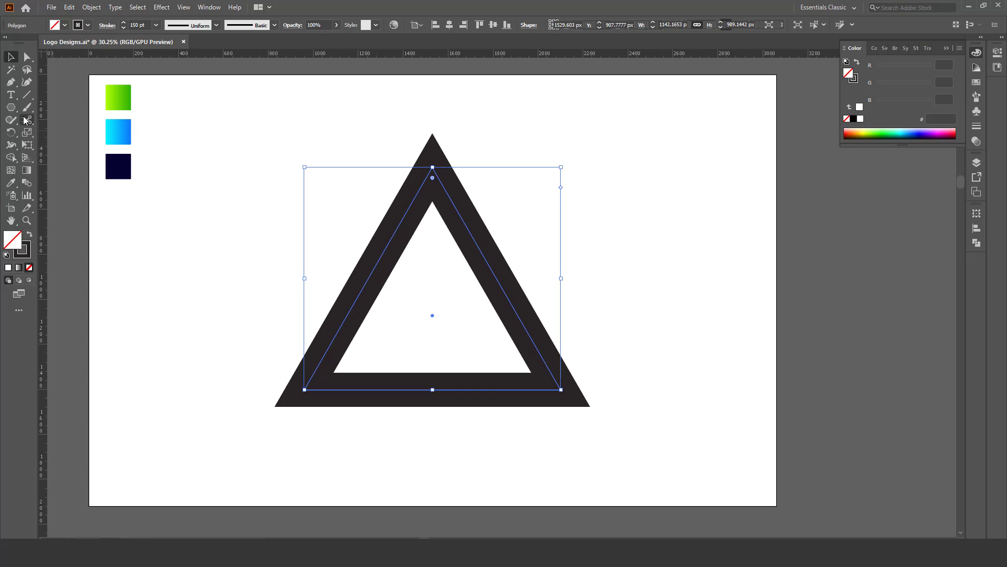
drag(26, 120, 63, 130)
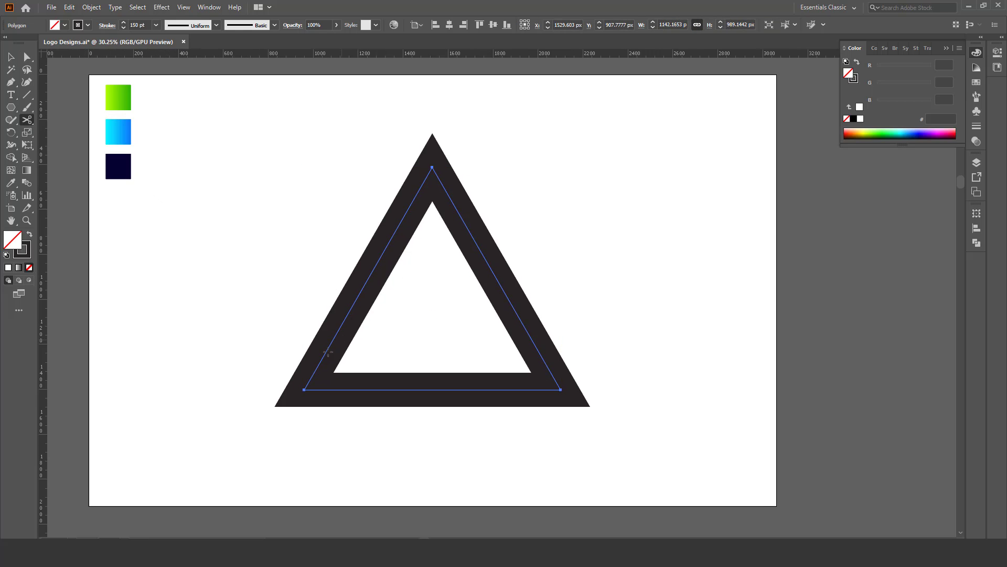
click(304, 390)
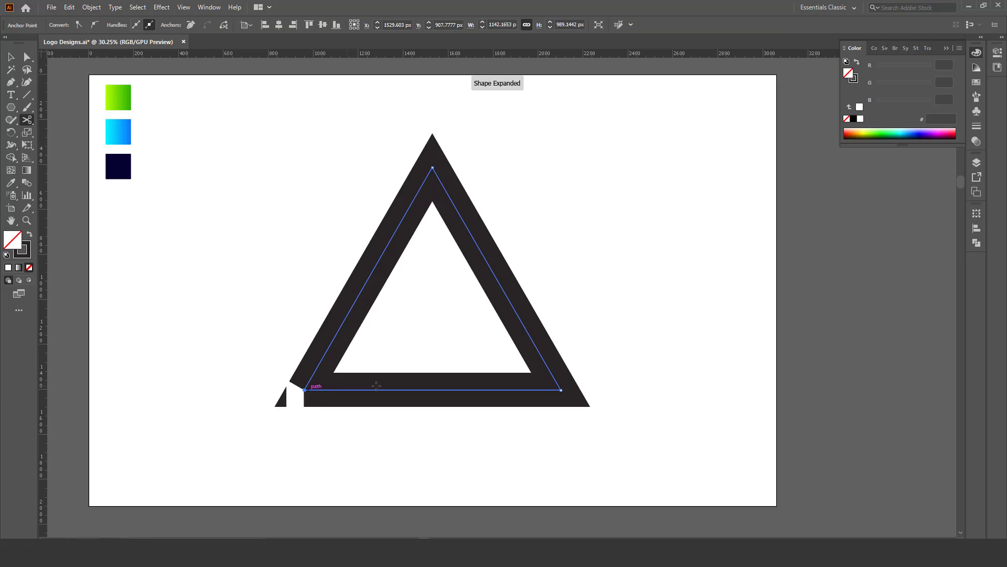
click(433, 390)
key(v)
drag(383, 344, 404, 406)
key(Delete)
Draw a curved Pen path from just outside the triangle's lower-left end, sweeping up across its right side.
key(z)
key(ctrl+0)
key(v)
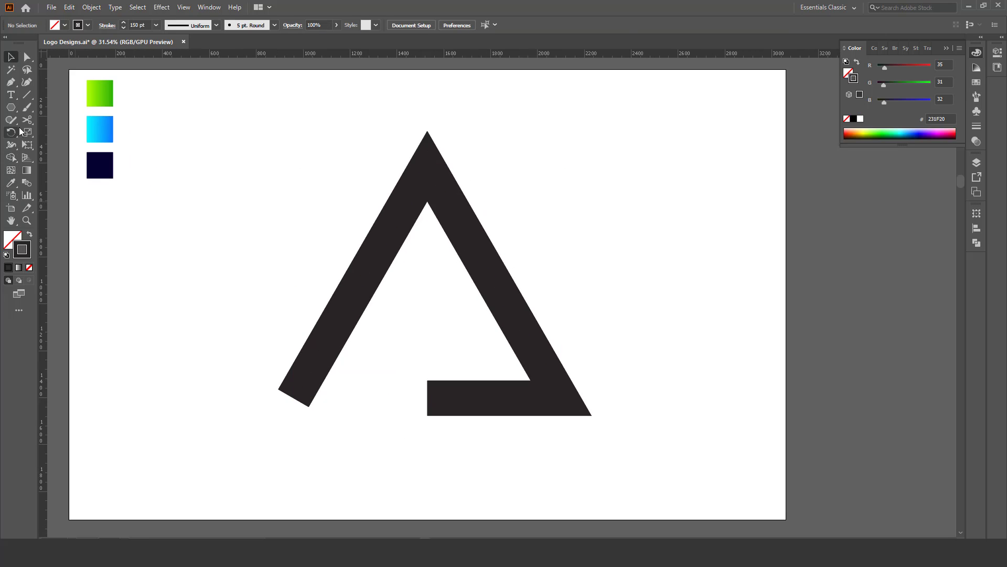
drag(10, 89, 44, 89)
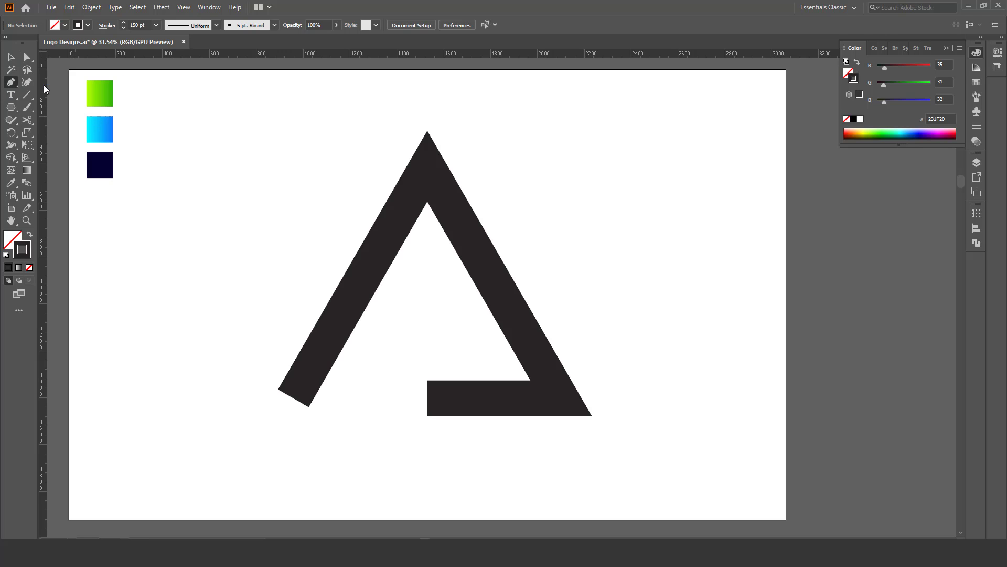
click(253, 400)
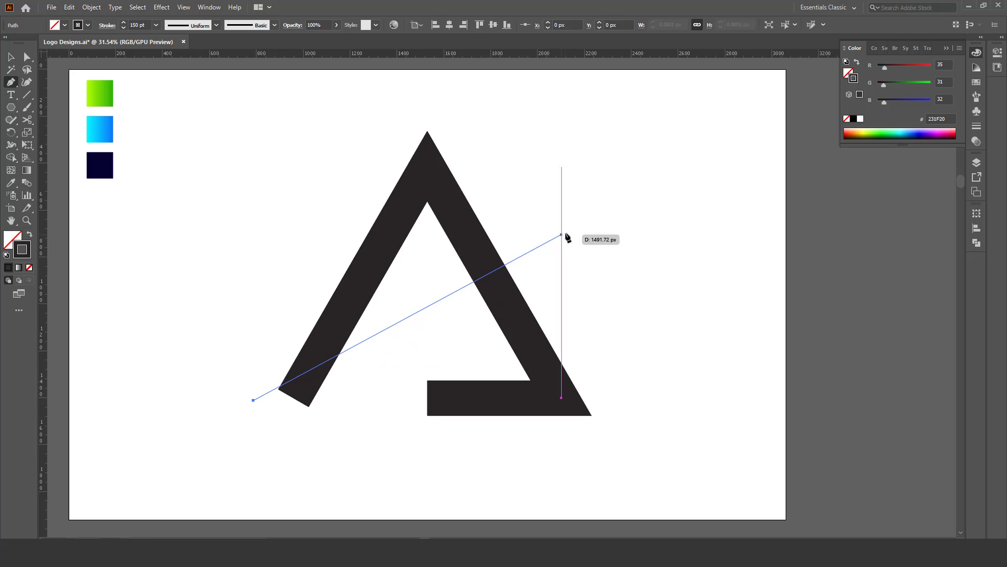
drag(566, 233, 648, 75)
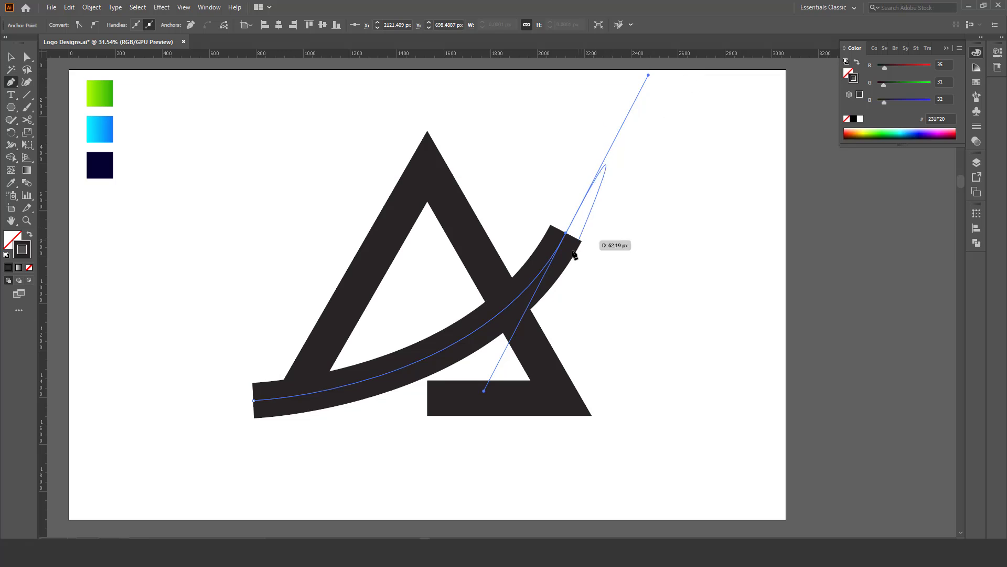
click(566, 233)
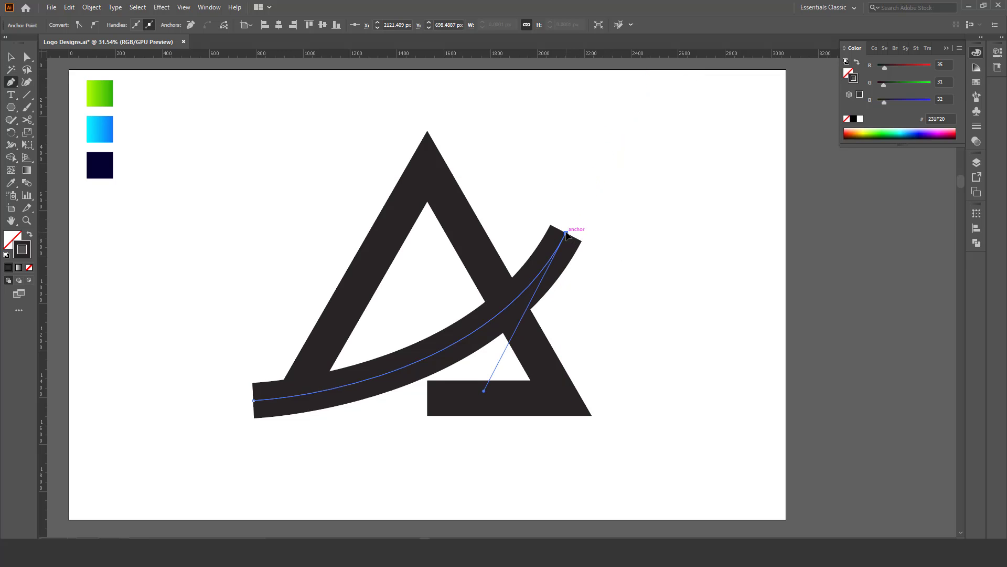
key(v)
click(591, 220)
Raise the curve's upper end point and lower its direction handle to deepen the bend.
click(27, 56)
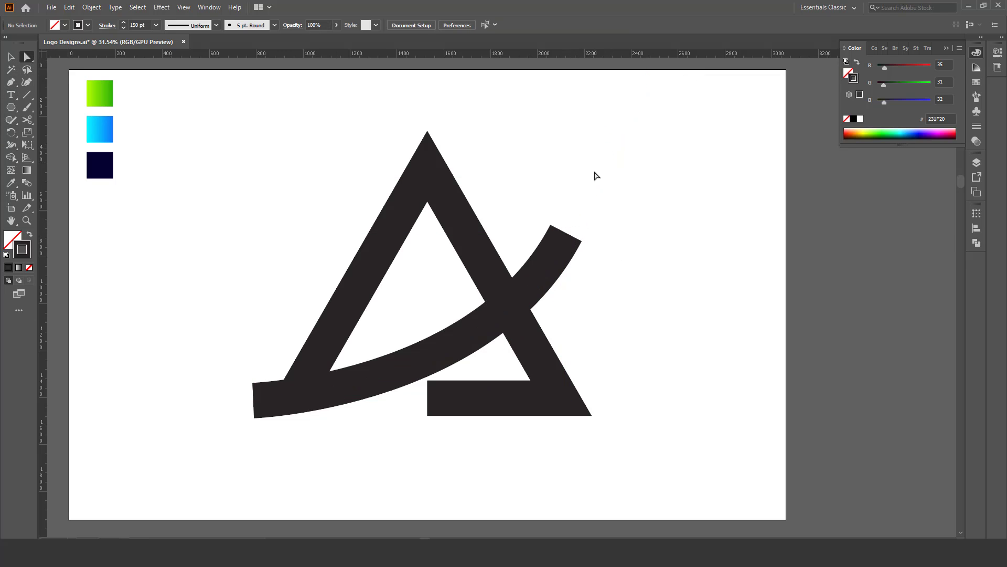
drag(597, 211, 566, 206)
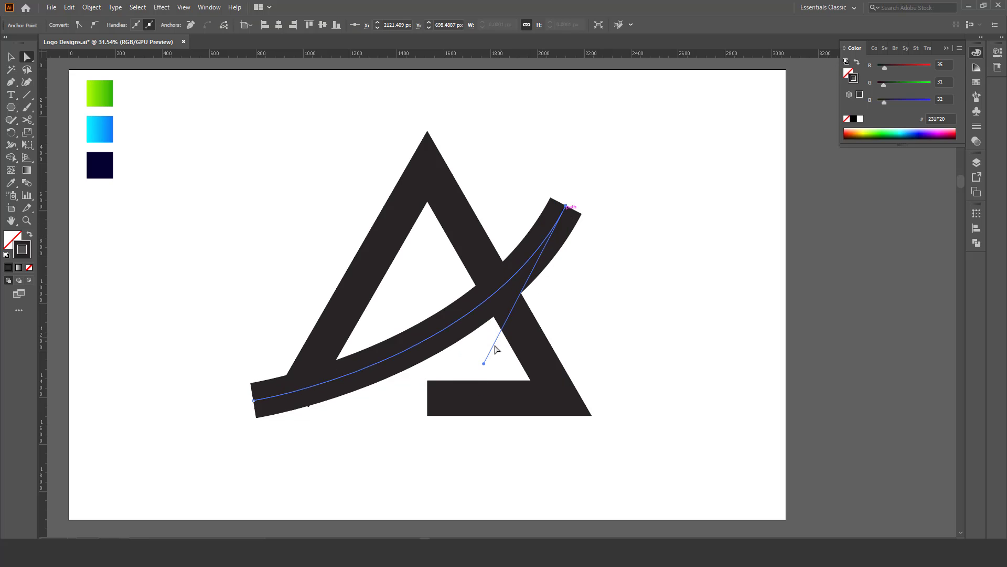
mouse_move(483, 363)
mouse_down()
mouse_move(511, 390)
mouse_move(491, 403)
mouse_up()
Taper the curve's stroke to a point at its upper end with the Width tool.
key(z)
drag(461, 332, 488, 326)
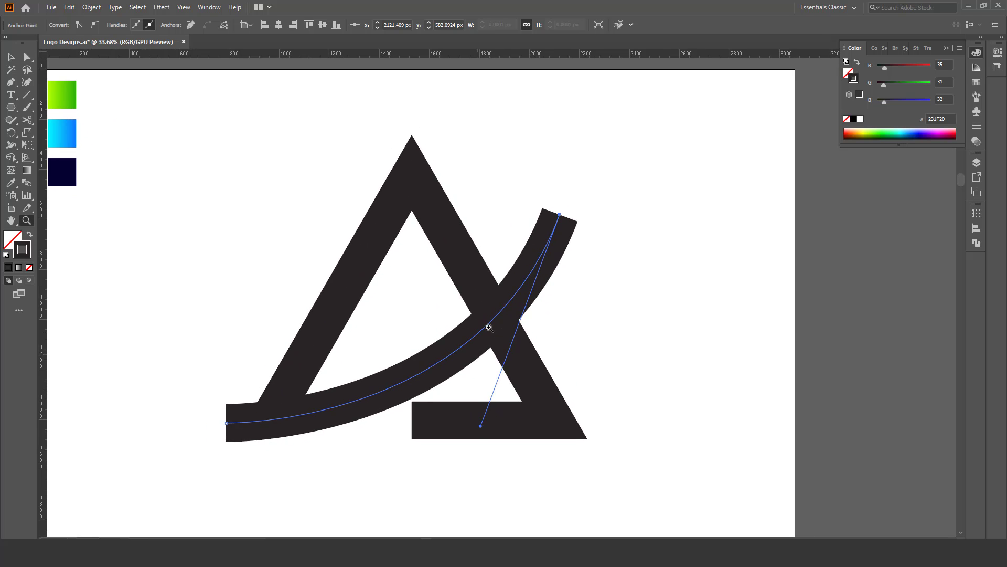
drag(527, 250, 552, 232)
key(v)
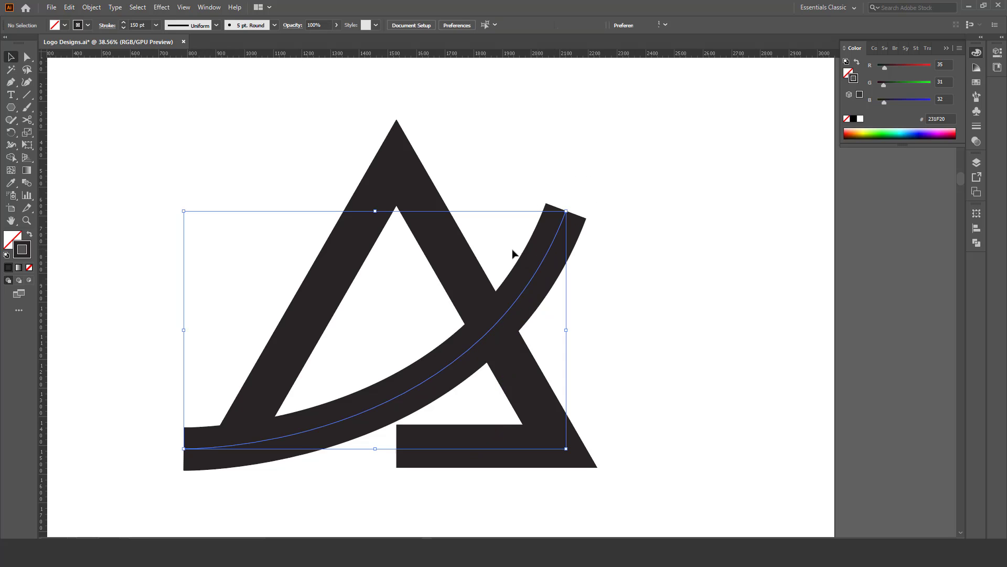
drag(15, 146, 56, 145)
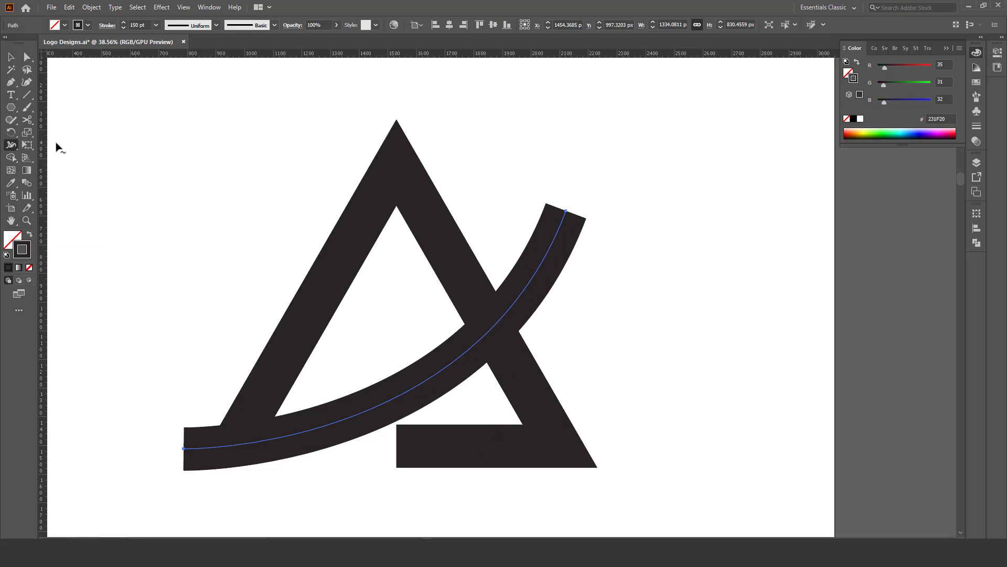
drag(565, 210, 566, 211)
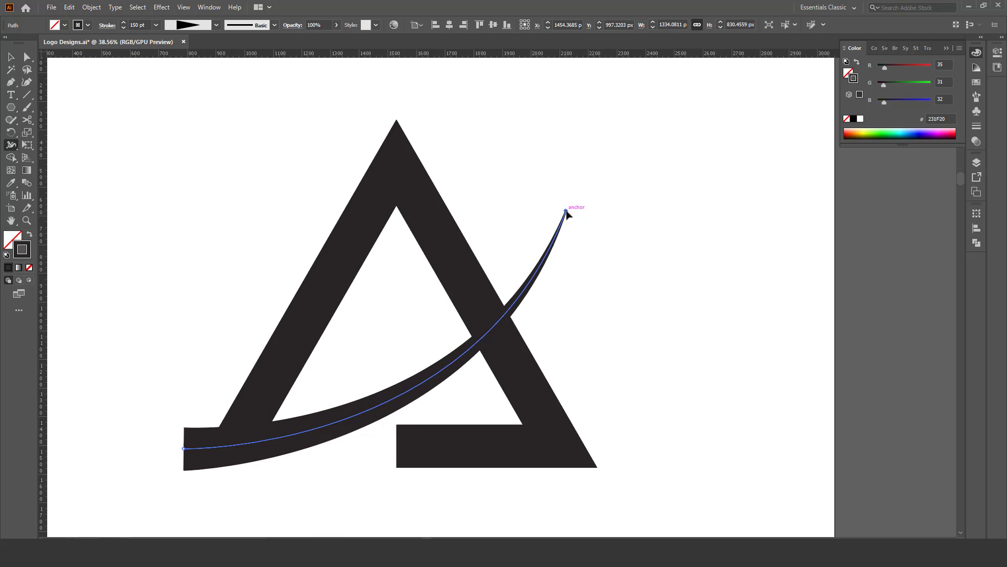
key(z)
drag(510, 284, 489, 296)
drag(490, 296, 498, 265)
click(501, 270)
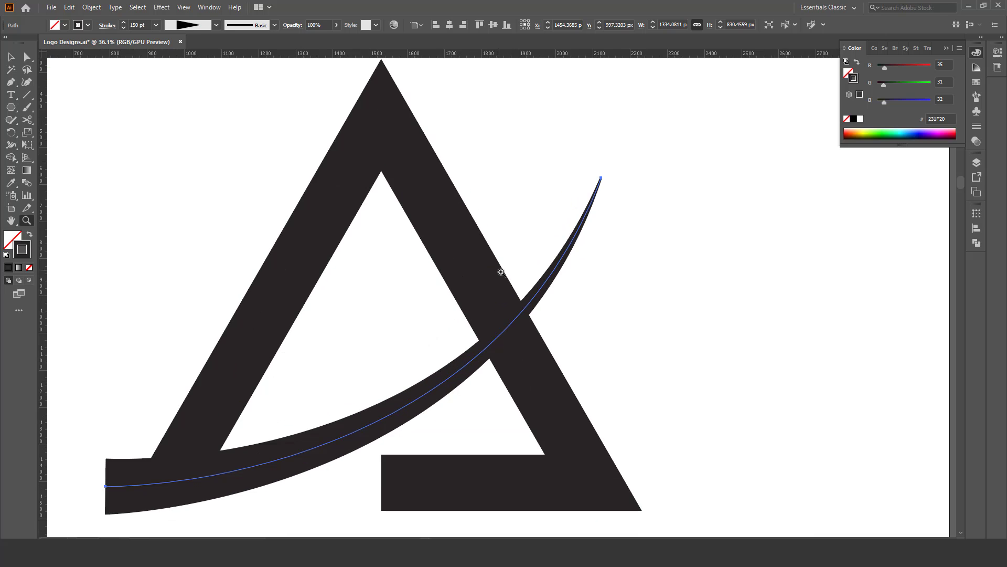
key(v)
click(627, 308)
drag(582, 353, 539, 318)
Move the open end point of the triangle's base leftward to about X 1404 px, meeting the curve.
key(z)
scroll(430, 297, down, 1)
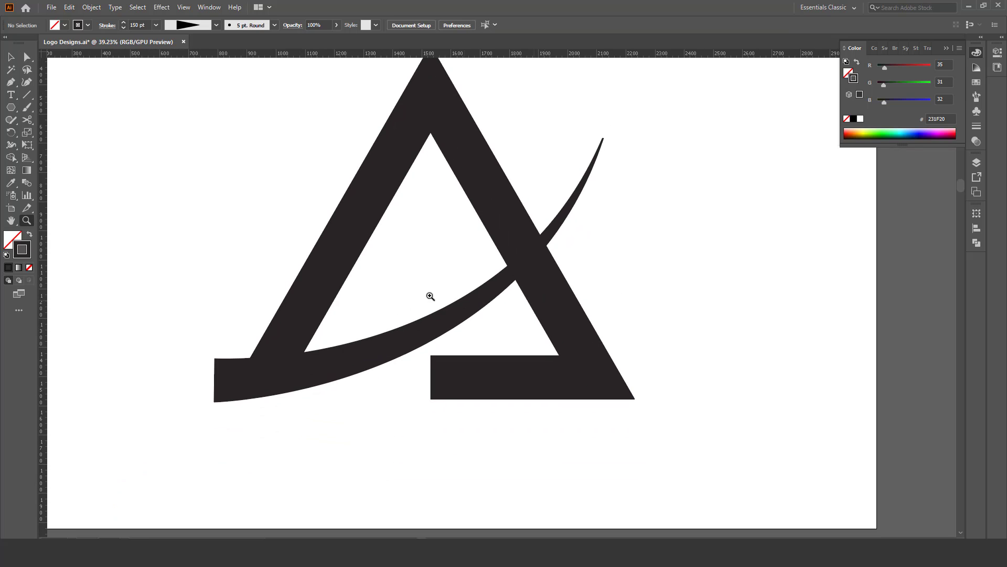
click(27, 57)
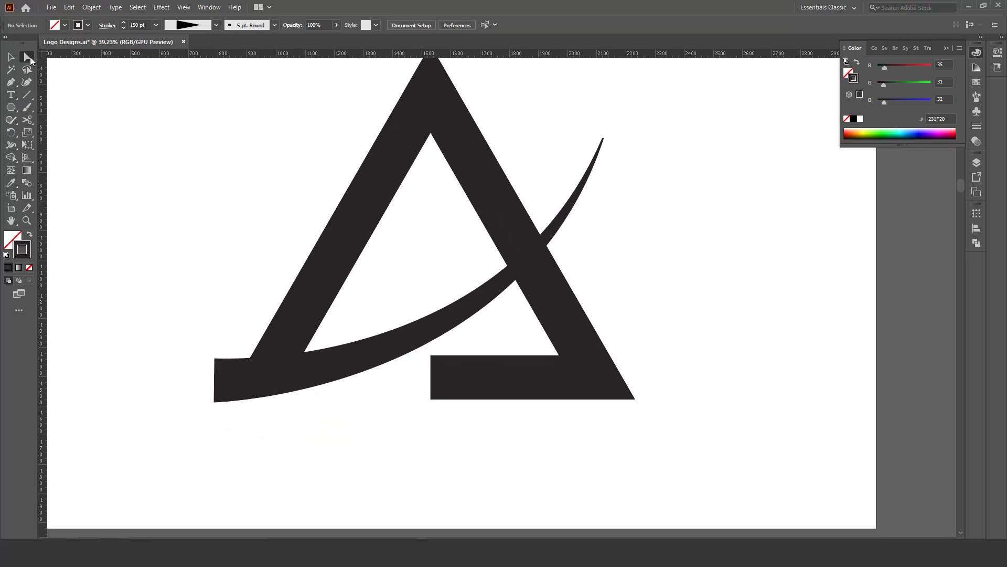
click(428, 356)
drag(431, 376, 392, 381)
key(z)
drag(417, 358, 411, 425)
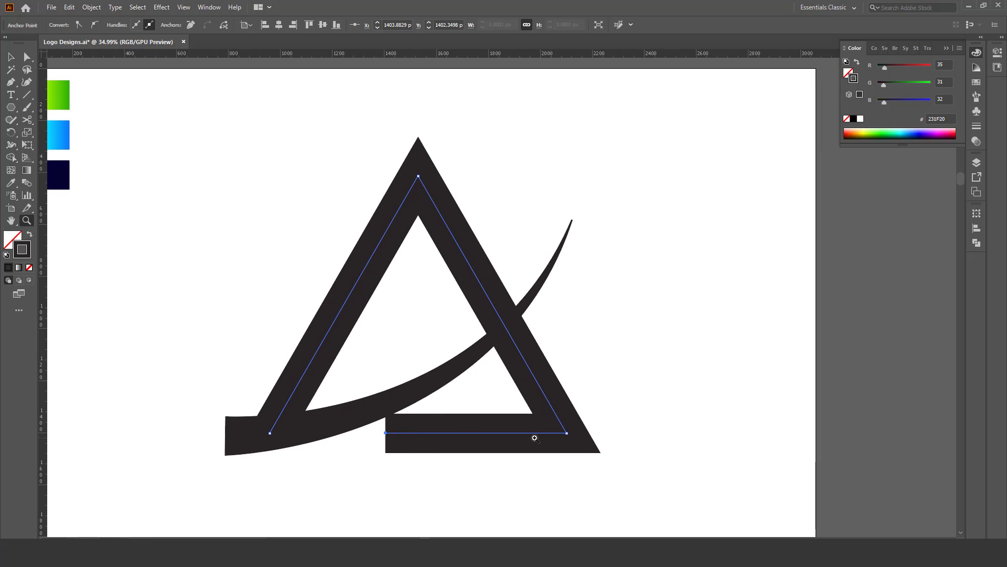
mouse_move(458, 373)
mouse_down()
mouse_move(446, 373)
mouse_move(462, 373)
mouse_up()
key(v)
click(596, 281)
key(z)
drag(552, 284, 519, 285)
key(v)
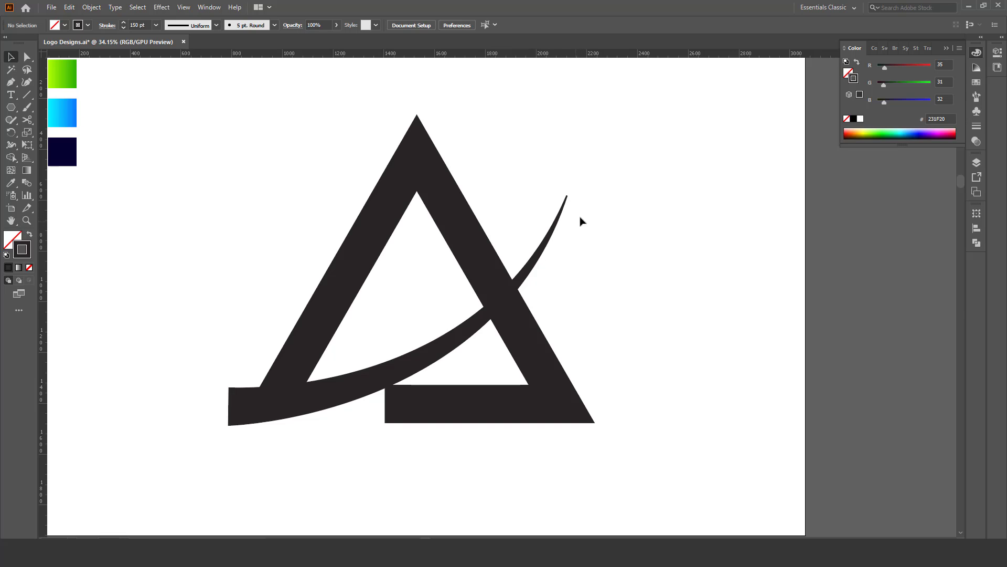
Expand the appearance of the tapered curve and expand the triangle's stroke into a filled shape.
drag(615, 139, 274, 474)
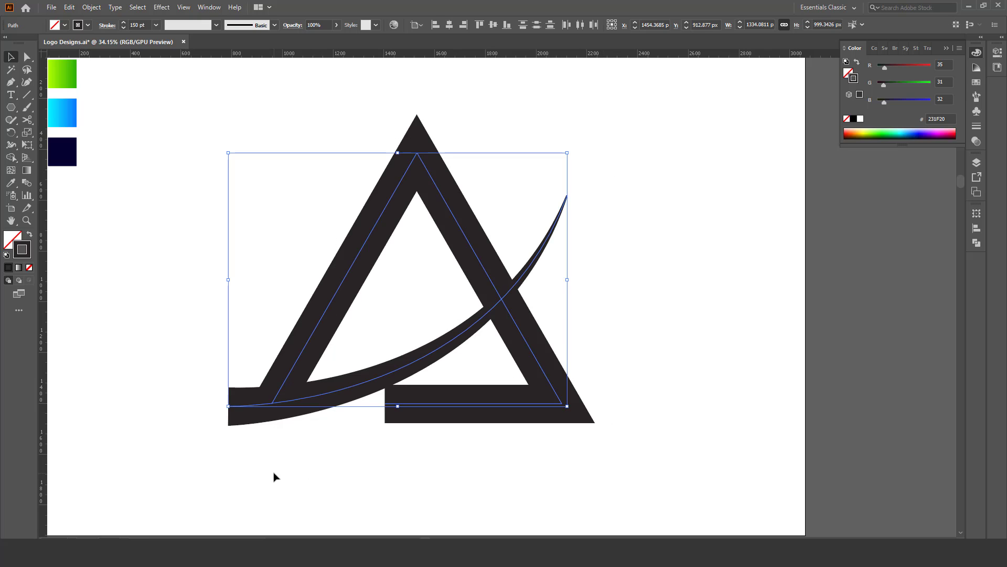
click(99, 7)
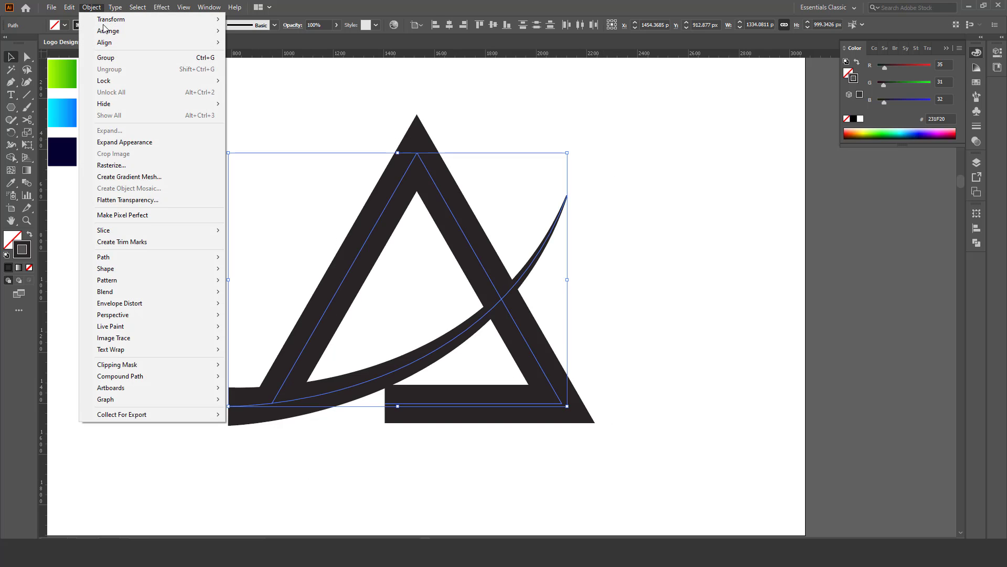
click(140, 143)
click(628, 261)
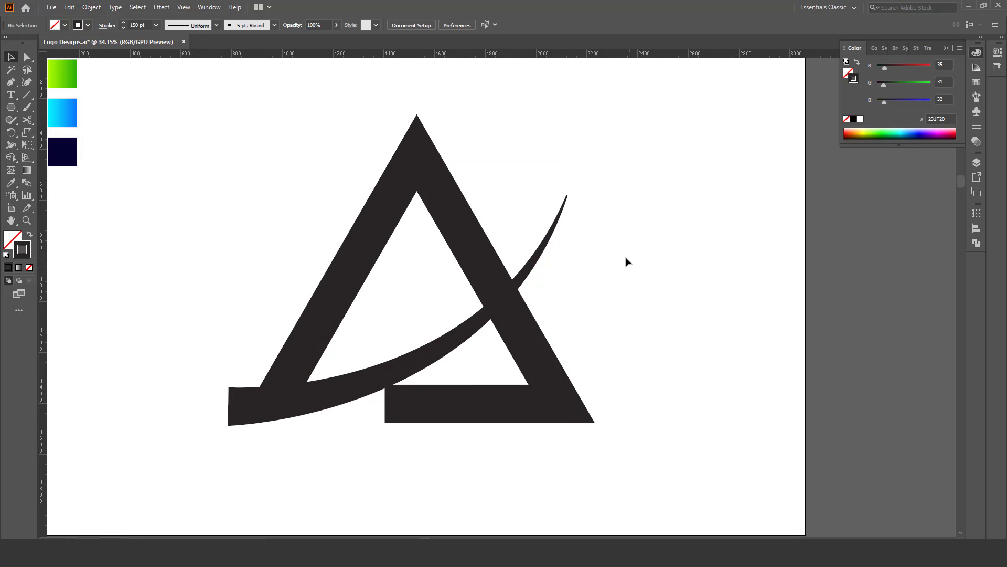
click(478, 245)
click(91, 7)
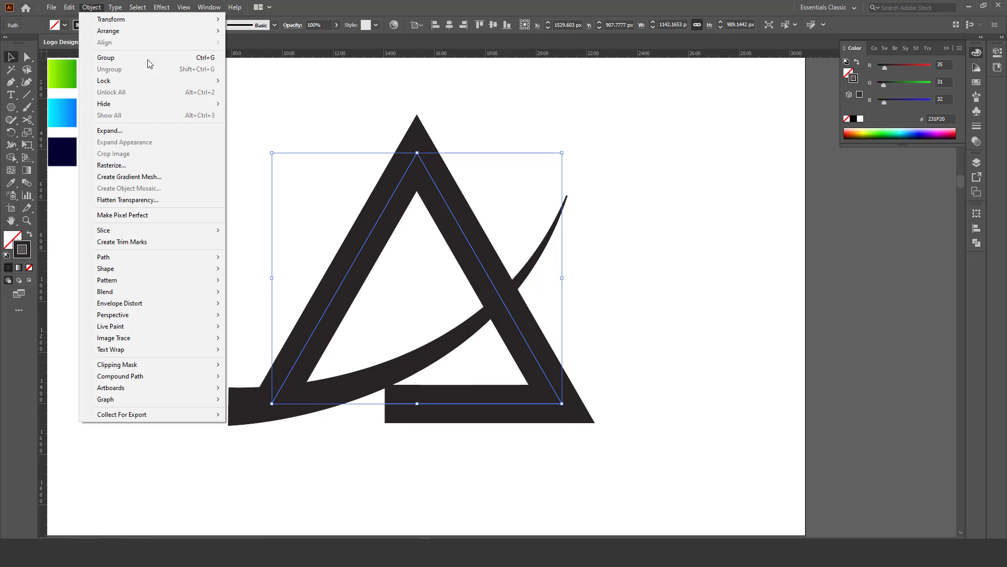
click(138, 131)
click(666, 295)
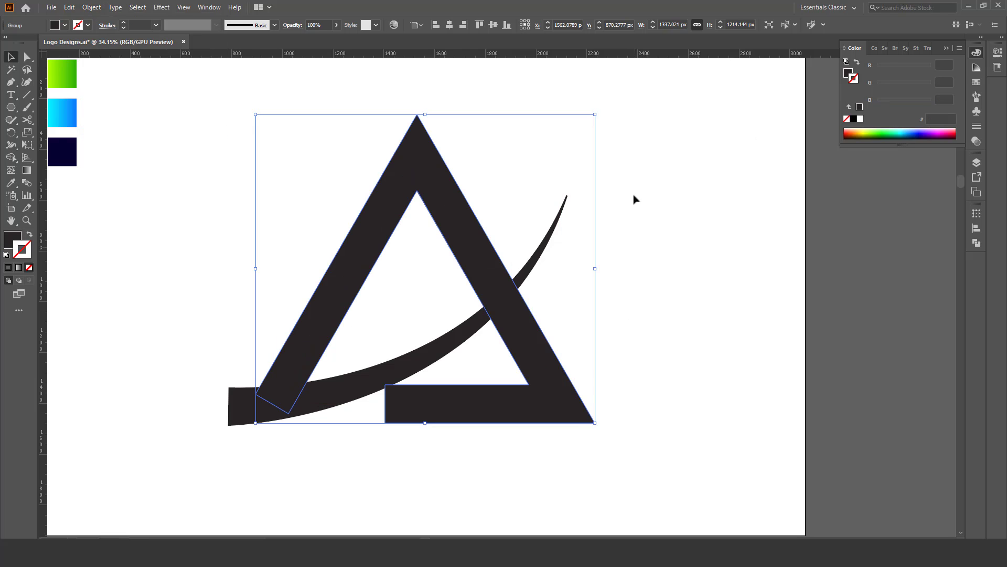
drag(639, 137, 273, 461)
click(538, 321)
Offset the path of the tapered curve outward by 50 px.
drag(529, 317, 509, 295)
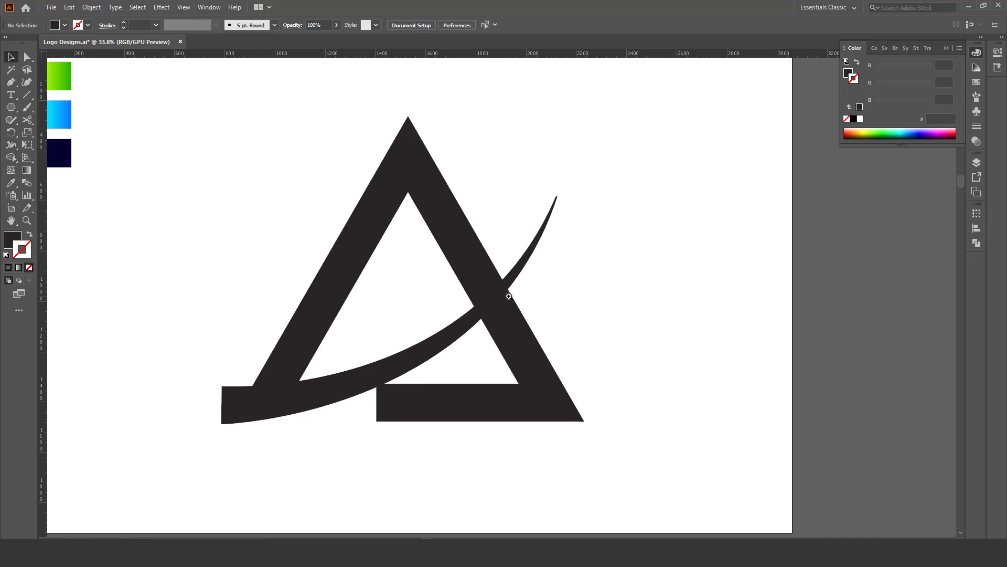
click(534, 256)
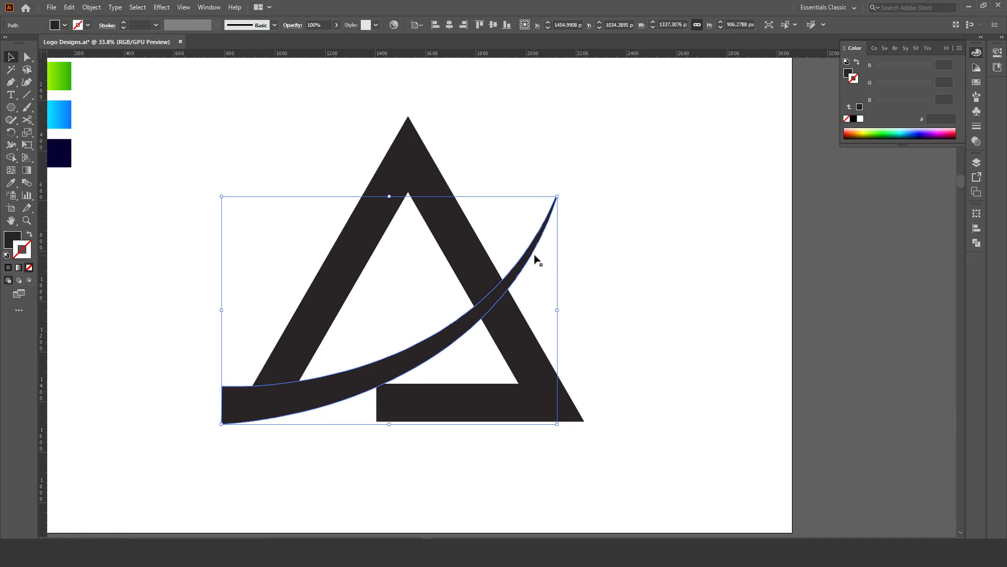
click(98, 9)
mouse_move(159, 261)
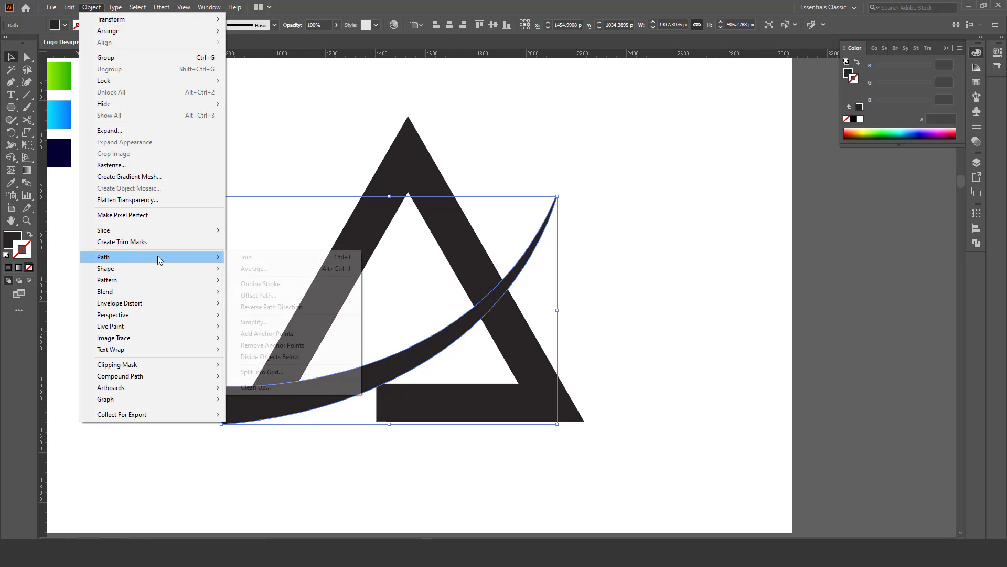
click(273, 295)
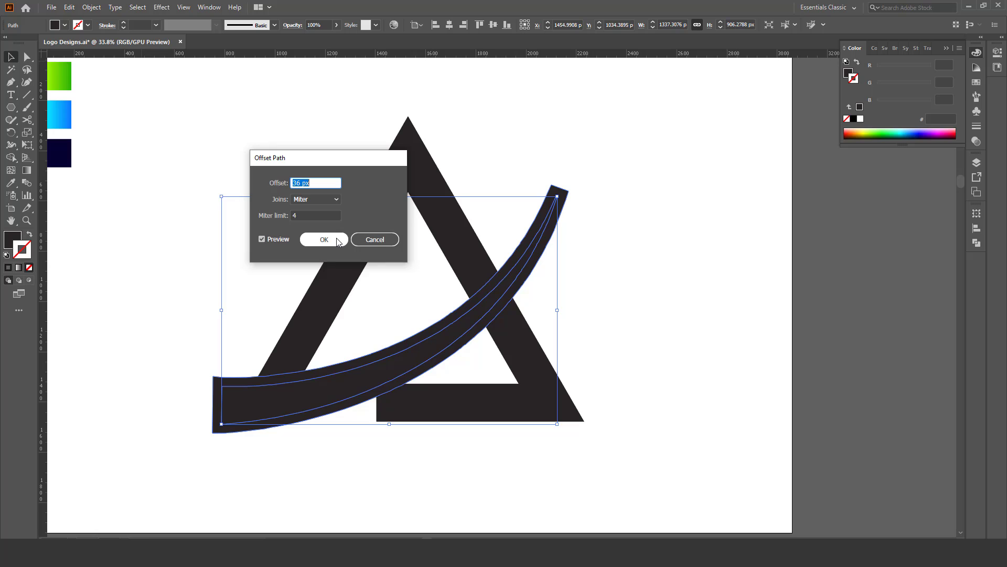
text(50)
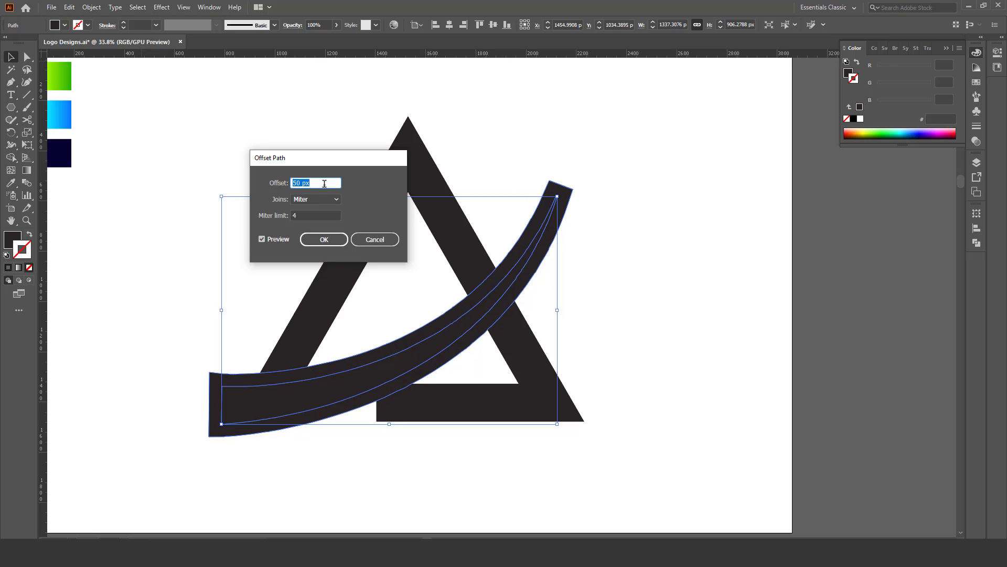
click(334, 236)
Select the triangle, curve and offset shape, and cut away the offset strip above the curve with the Shape Builder tool.
key(z)
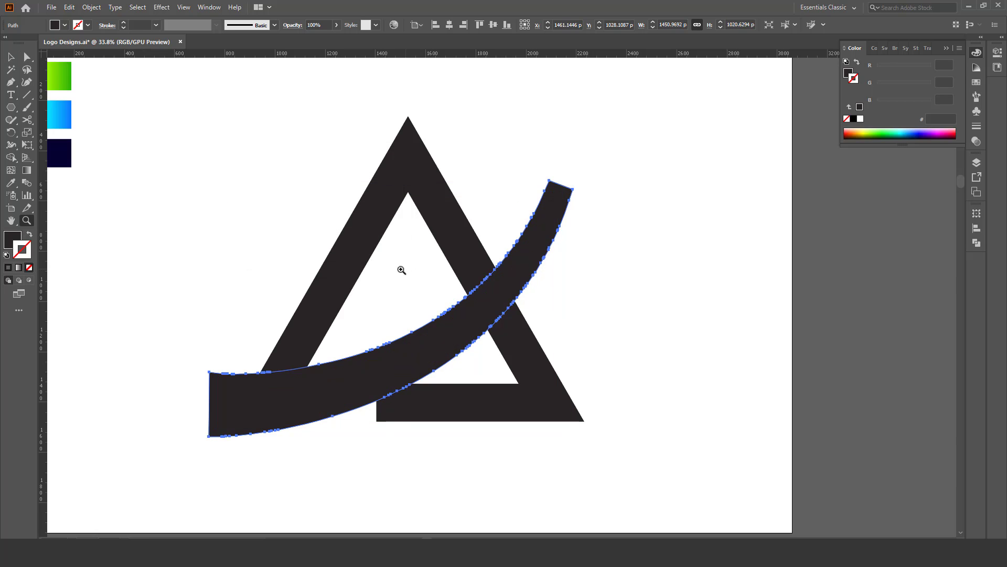
drag(400, 270, 402, 268)
key(v)
drag(597, 166, 296, 466)
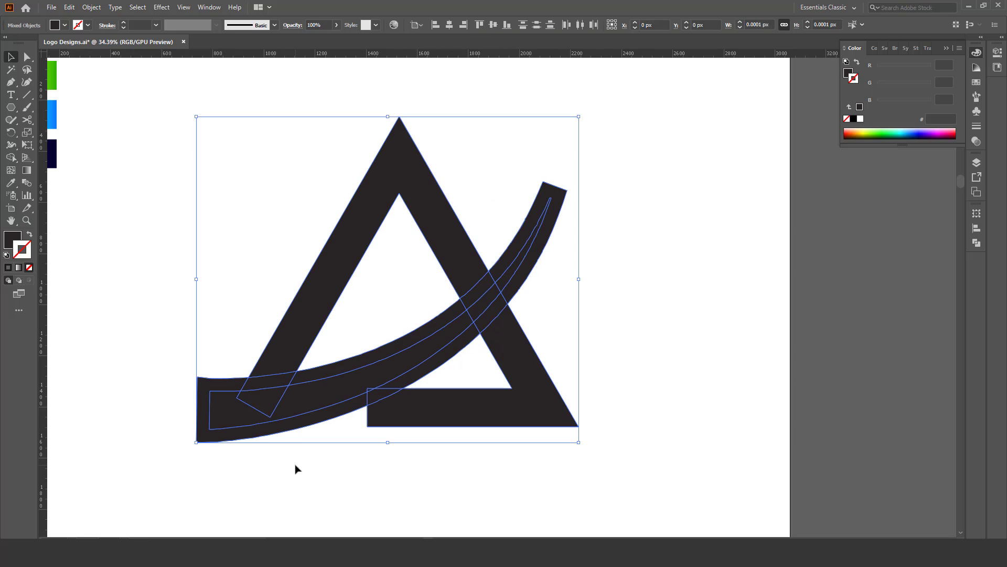
click(10, 157)
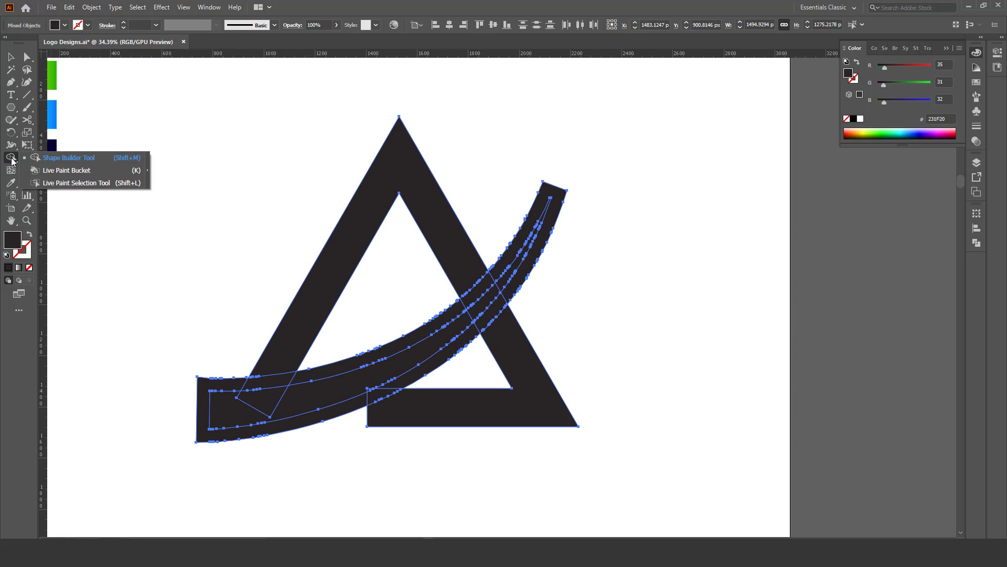
click(50, 161)
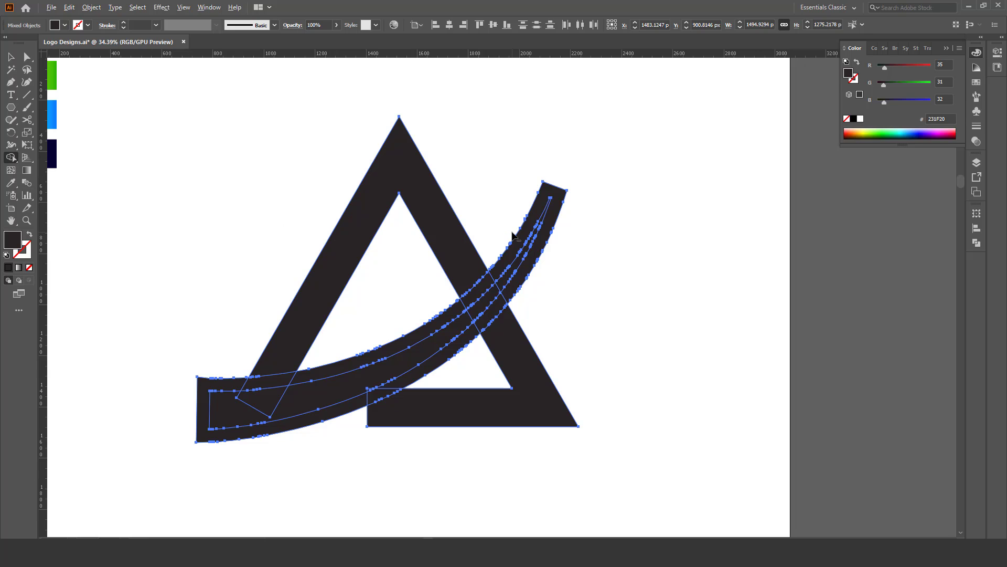
mouse_move(519, 230)
mouse_down()
mouse_move(495, 272)
mouse_move(425, 309)
mouse_up()
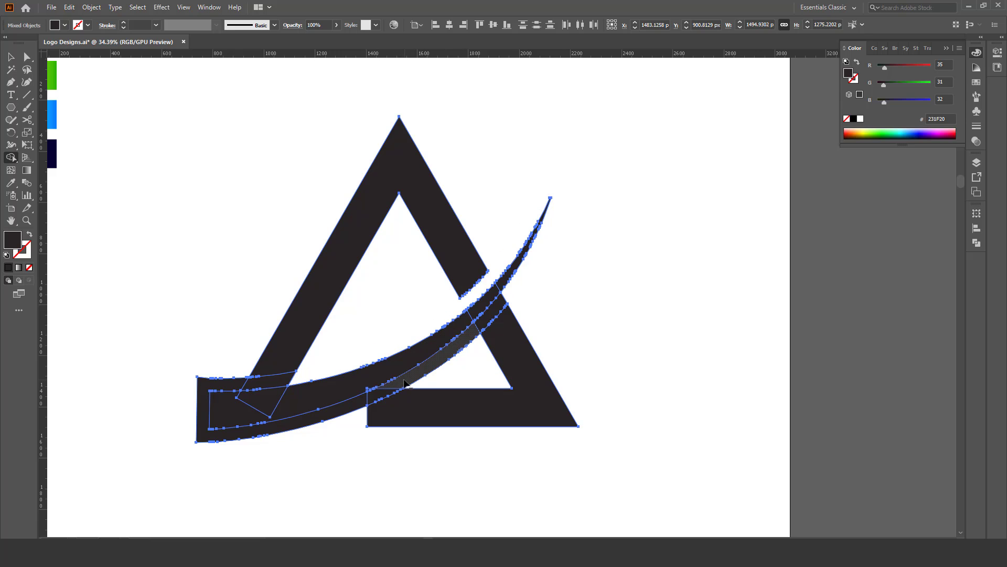
Try to remove the offset strip below the curve with the Shape Builder tool and undo it.
drag(406, 383, 341, 410)
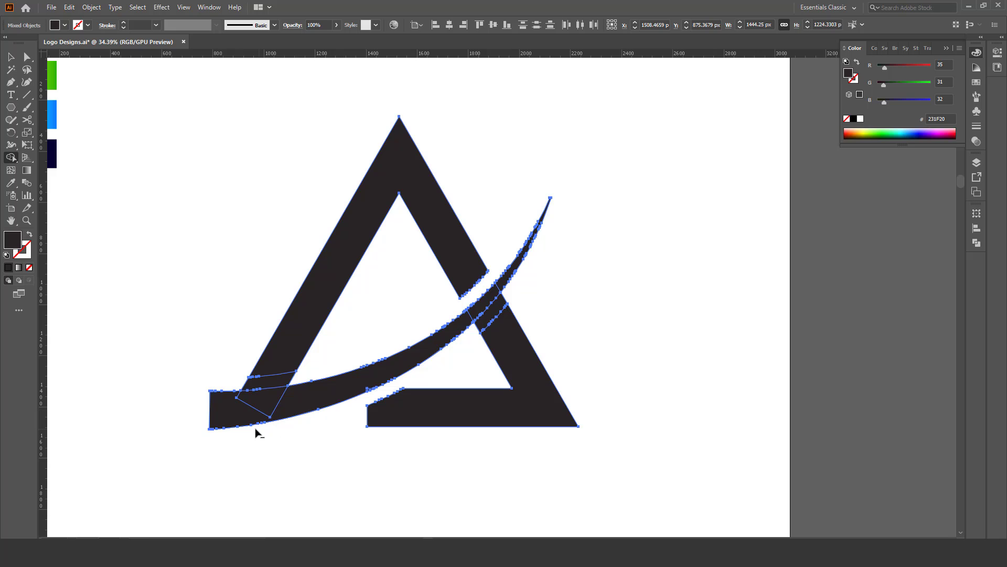
key(z)
drag(386, 384, 371, 363)
drag(371, 363, 398, 370)
key(v)
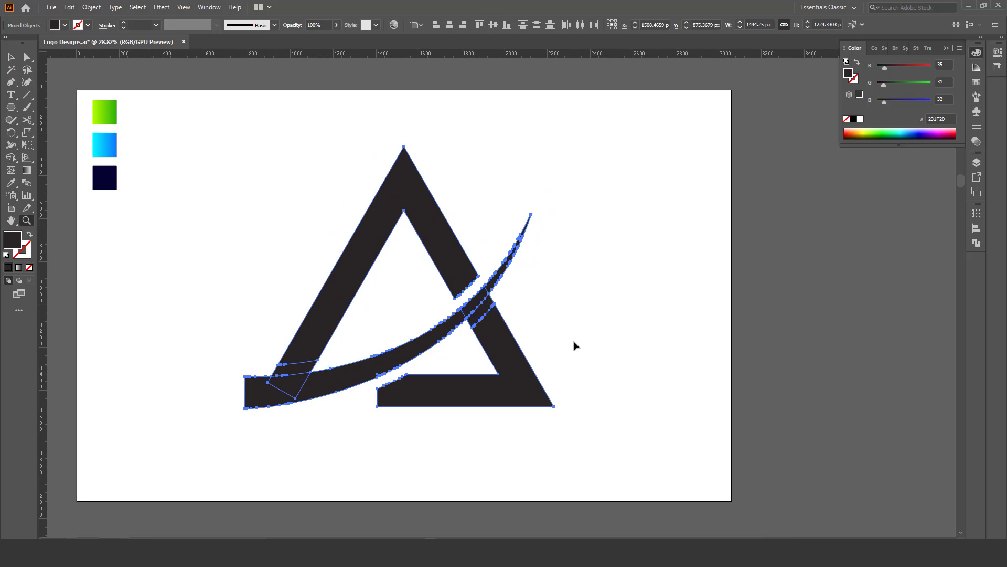
click(573, 347)
key(z)
drag(432, 337, 447, 349)
drag(447, 350, 462, 351)
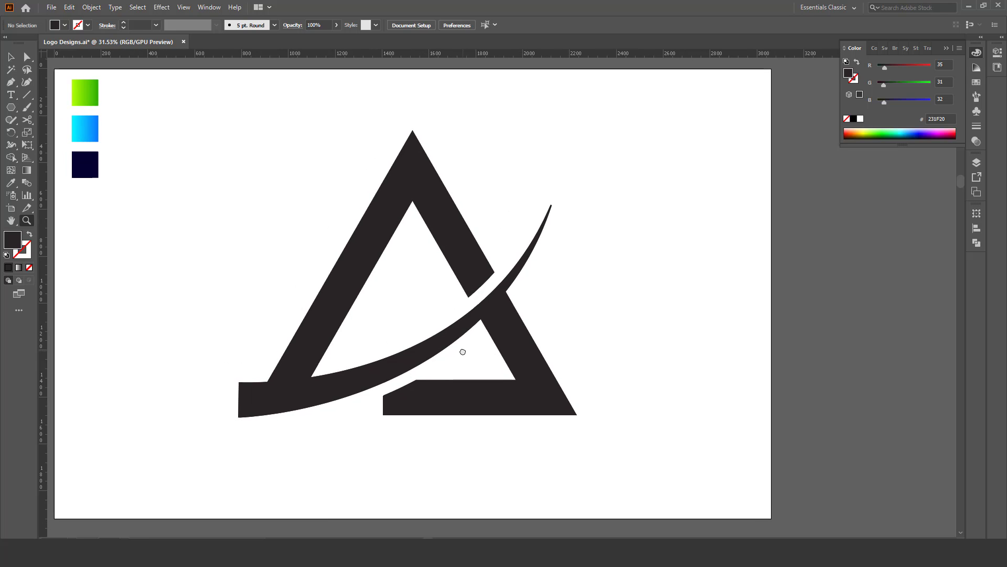
key(v)
key(ctrl+a)
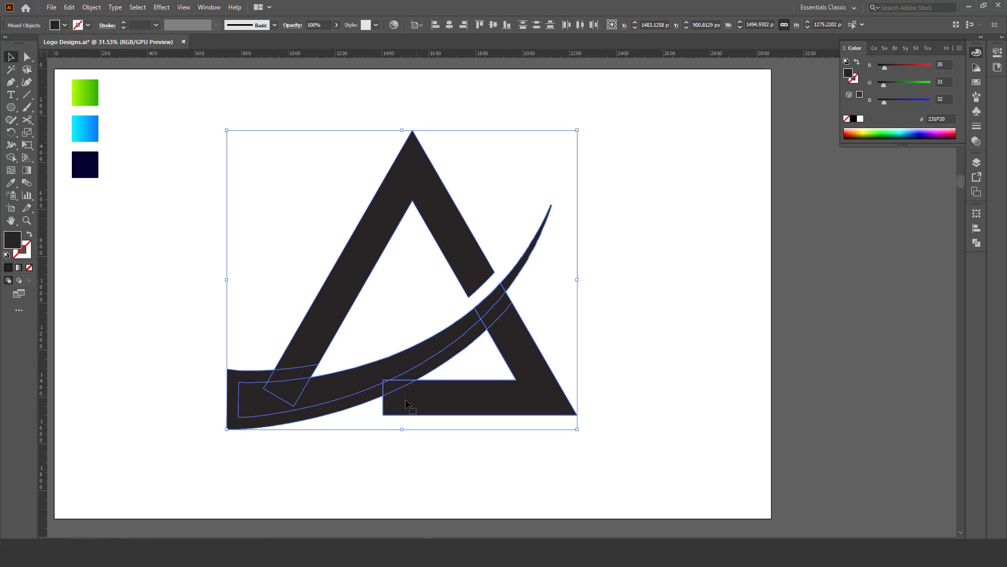
Move the open end of the triangle's base leftward so that it extends well into the curve.
key(a)
click(394, 429)
click(383, 414)
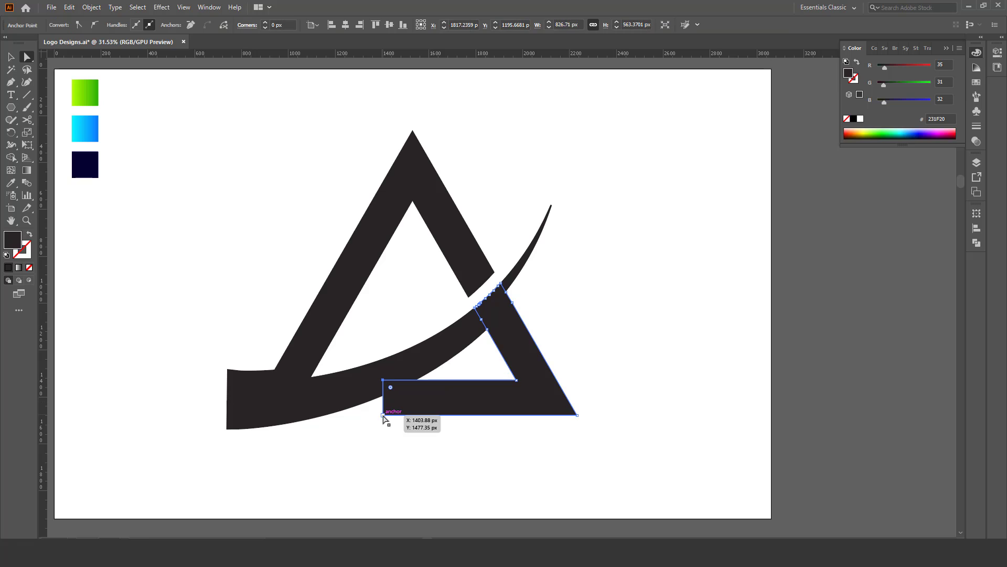
drag(384, 417, 372, 374)
click(337, 431)
Select all logo shapes and remove the offset strip below the curve with the Shape Builder tool, cutting the base along the curve.
key(z)
key(v)
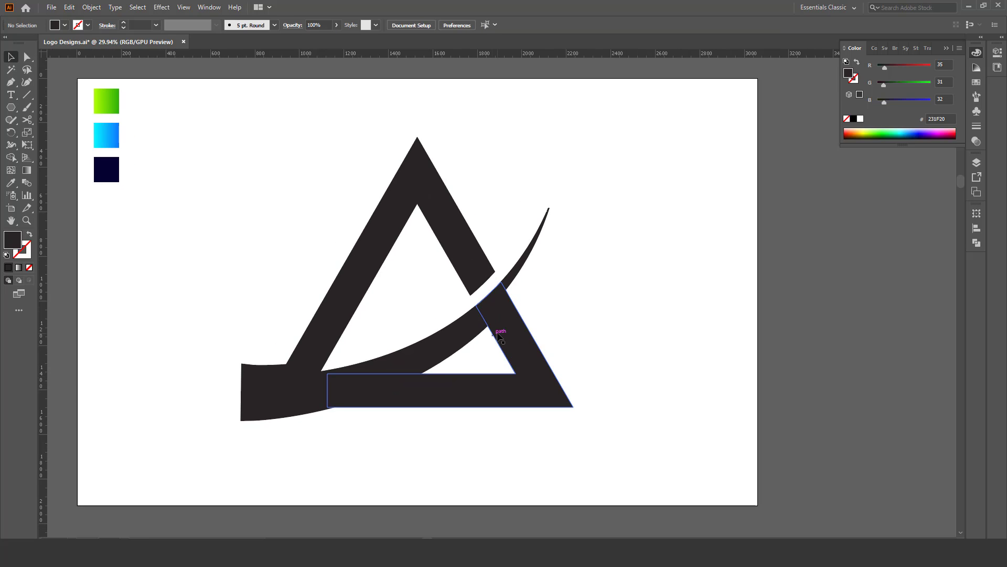
drag(598, 158, 279, 439)
click(10, 157)
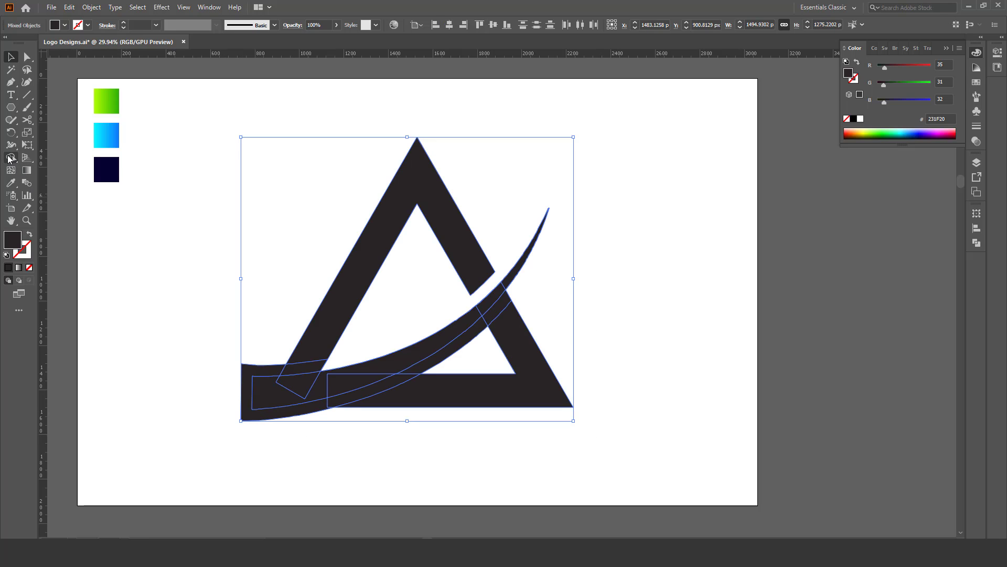
drag(414, 373, 338, 396)
key(ctrl+z)
drag(416, 372, 262, 419)
key(z)
mouse_move(475, 344)
mouse_down()
mouse_move(443, 342)
mouse_move(474, 333)
mouse_move(472, 315)
mouse_move(492, 338)
mouse_up()
key(ctrl+shift+a)
key(v)
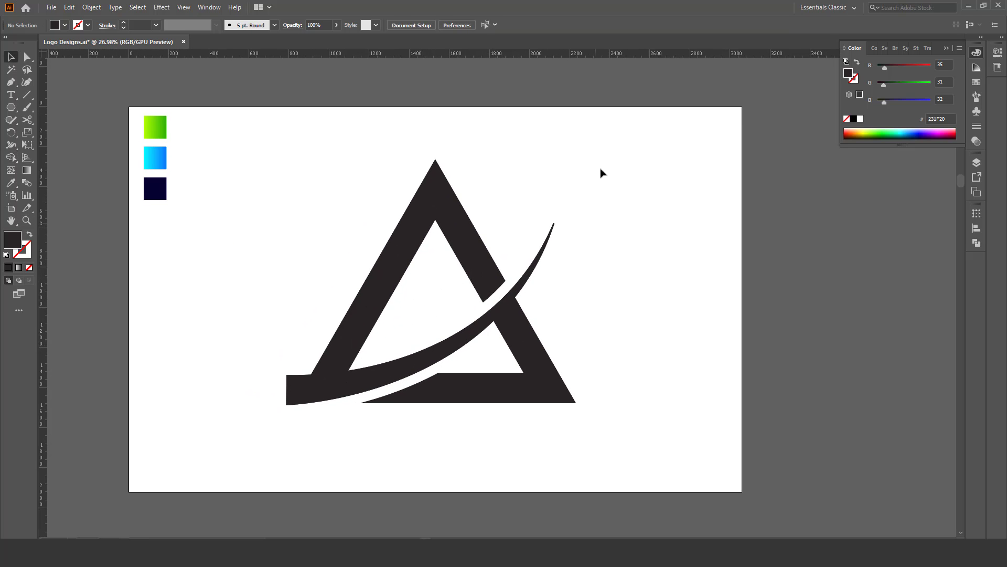
Unite all the triangle and curve pieces into one shape with Pathfinder.
drag(601, 173, 310, 448)
click(208, 7)
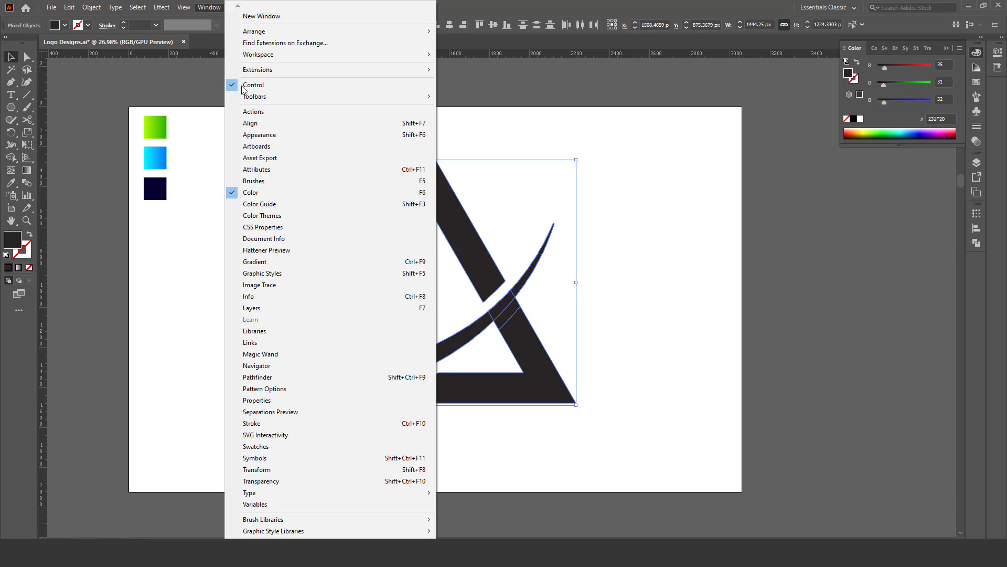
click(288, 377)
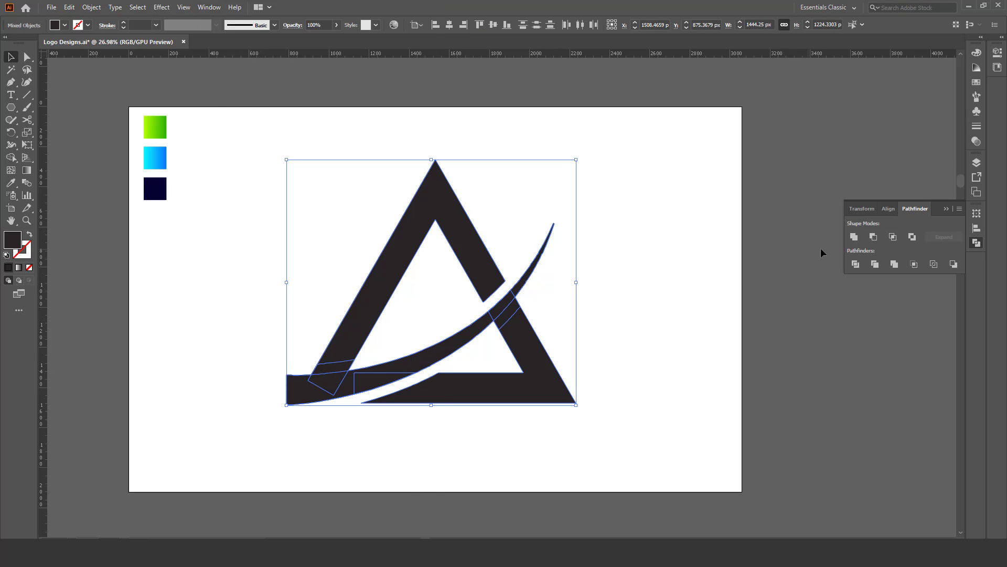
click(854, 237)
Draw a straight line about 1565 px long at 239° along the triangle's outer left edge, extending below the curve.
key(z)
drag(357, 360, 389, 338)
mouse_move(388, 337)
mouse_down()
mouse_move(353, 341)
mouse_move(404, 344)
mouse_up()
drag(374, 351, 399, 342)
key(v)
click(370, 378)
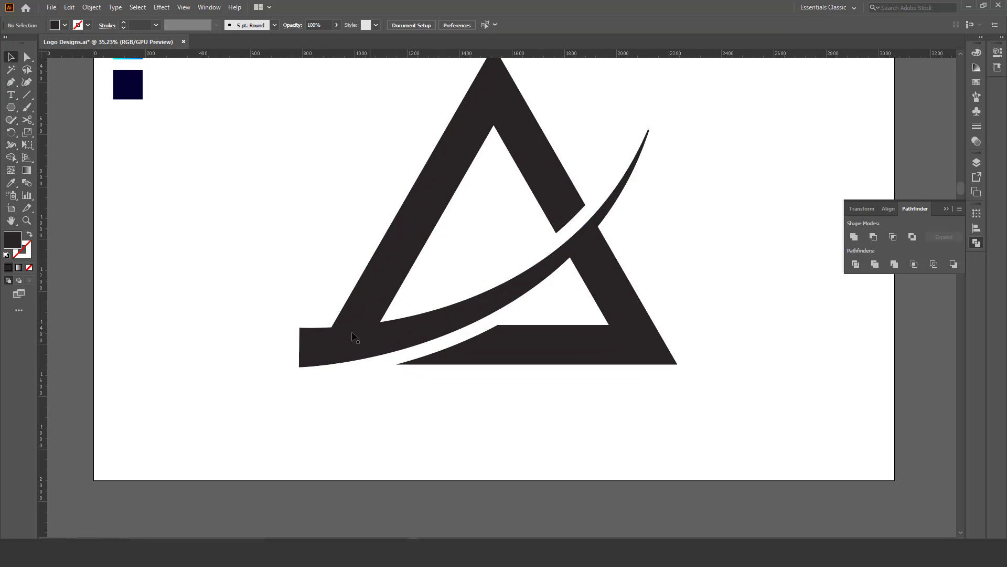
drag(29, 95, 50, 93)
drag(449, 119, 244, 475)
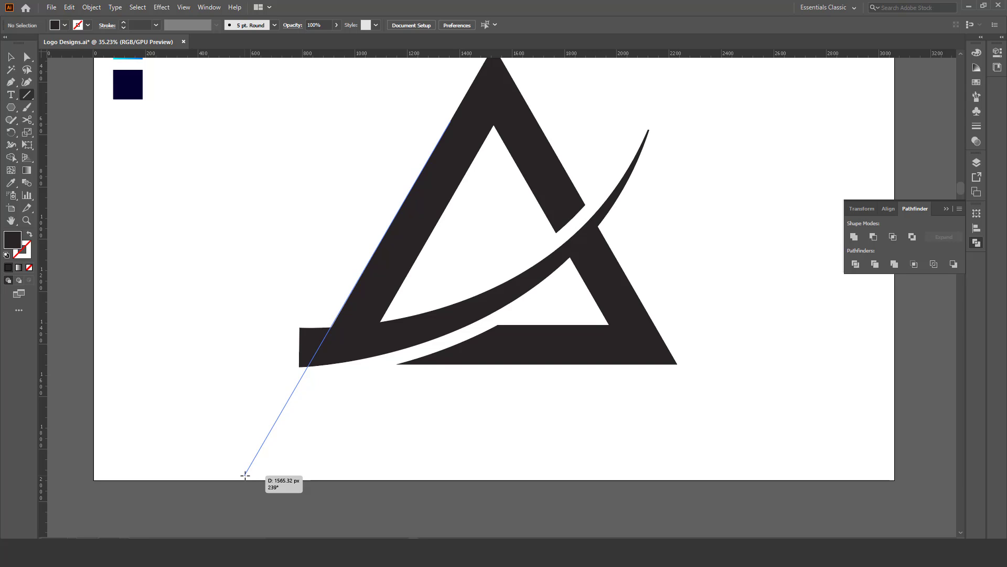
drag(245, 475, 245, 475)
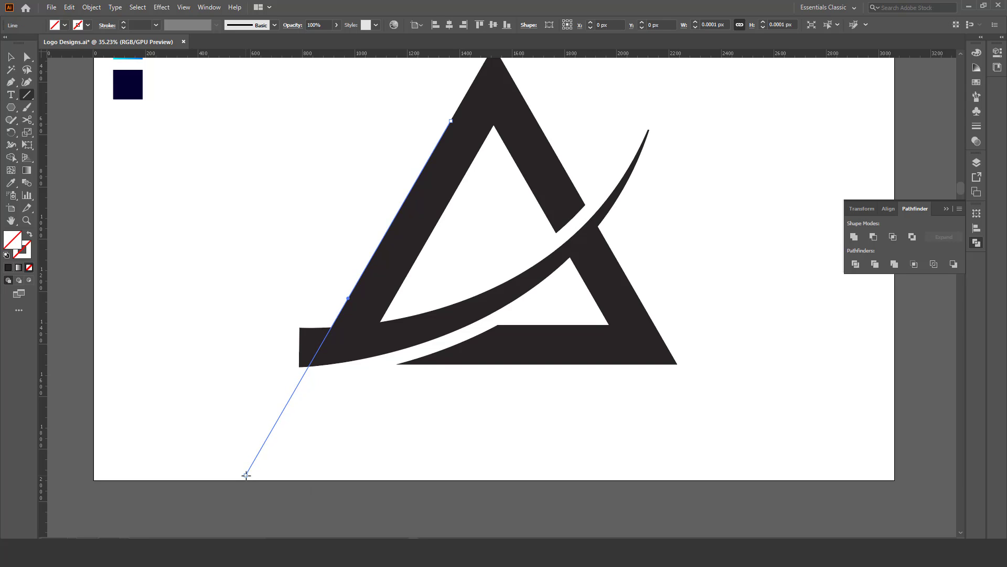
Divide the logo with the line using Divide Objects Below and delete the curve's excess piece outside the triangle's left corner.
key(v)
key(z)
mouse_move(319, 363)
mouse_down()
mouse_move(302, 366)
mouse_move(326, 353)
mouse_up()
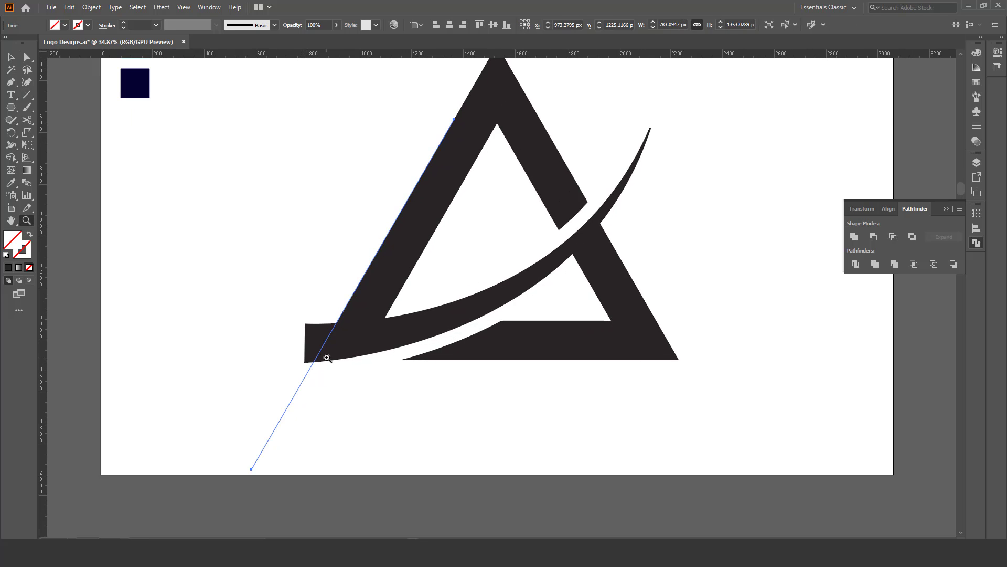
key(v)
click(91, 6)
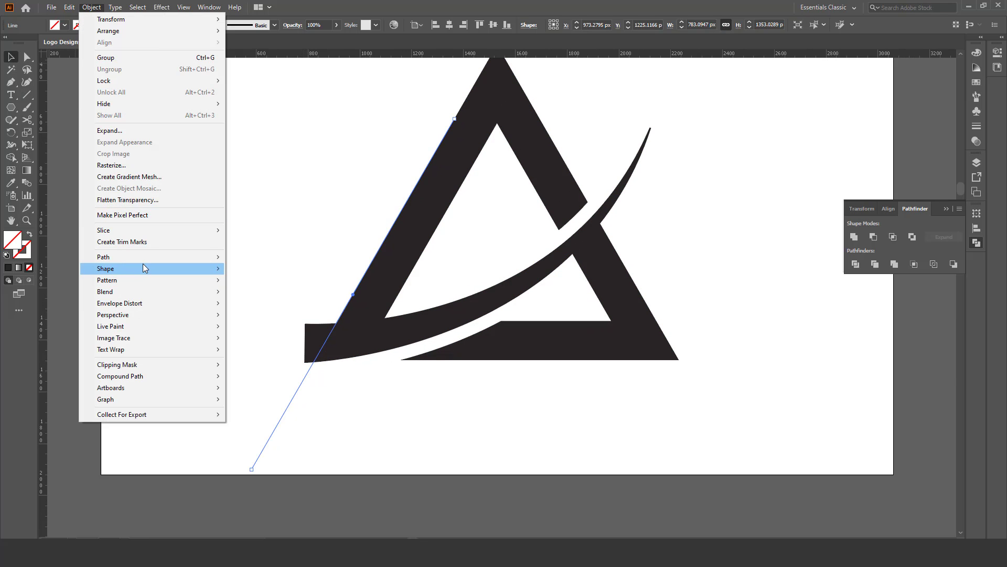
mouse_move(205, 257)
click(277, 356)
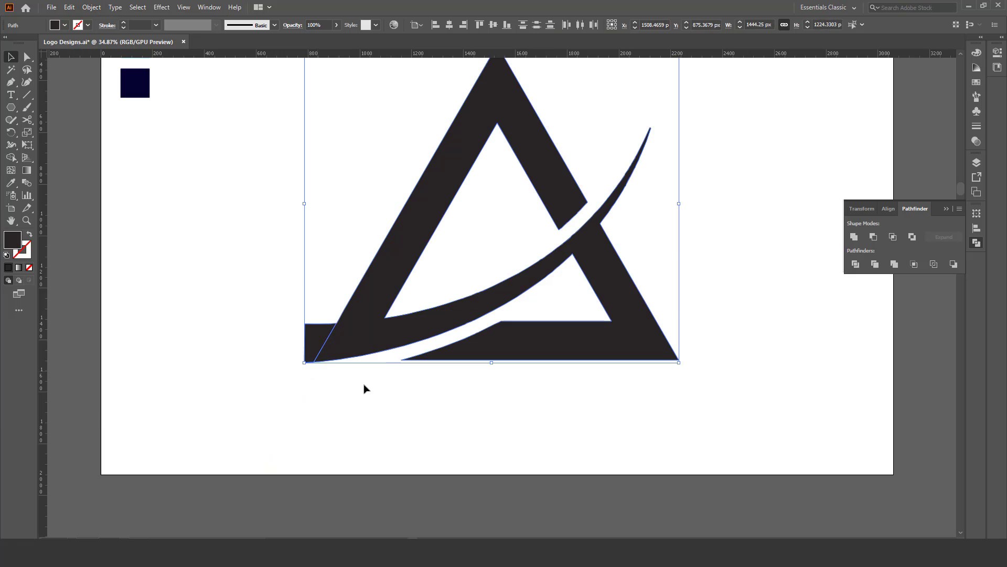
click(364, 387)
click(330, 338)
key(Delete)
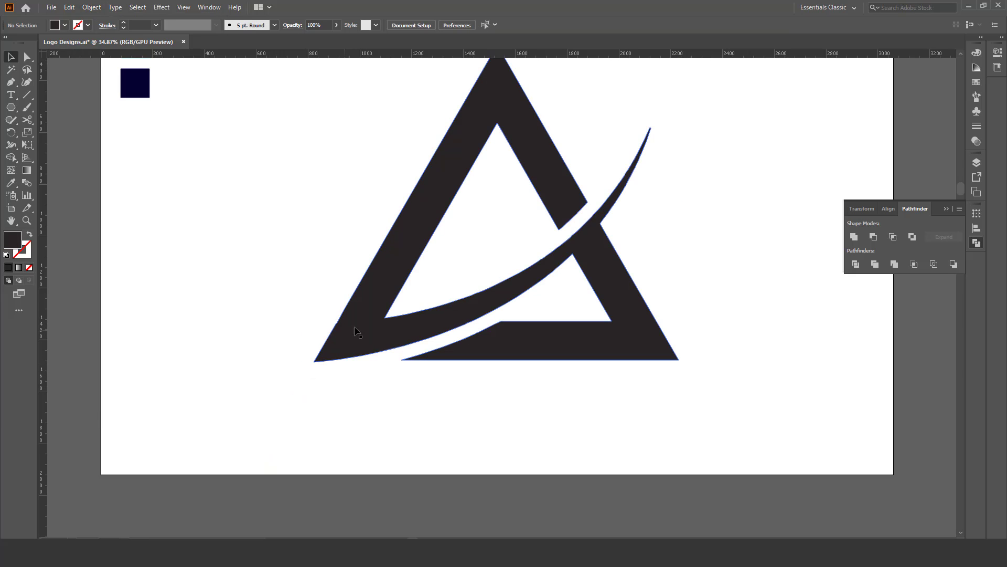
Center the logo horizontally and vertically on the artboard.
scroll(362, 299, down, 2)
click(439, 370)
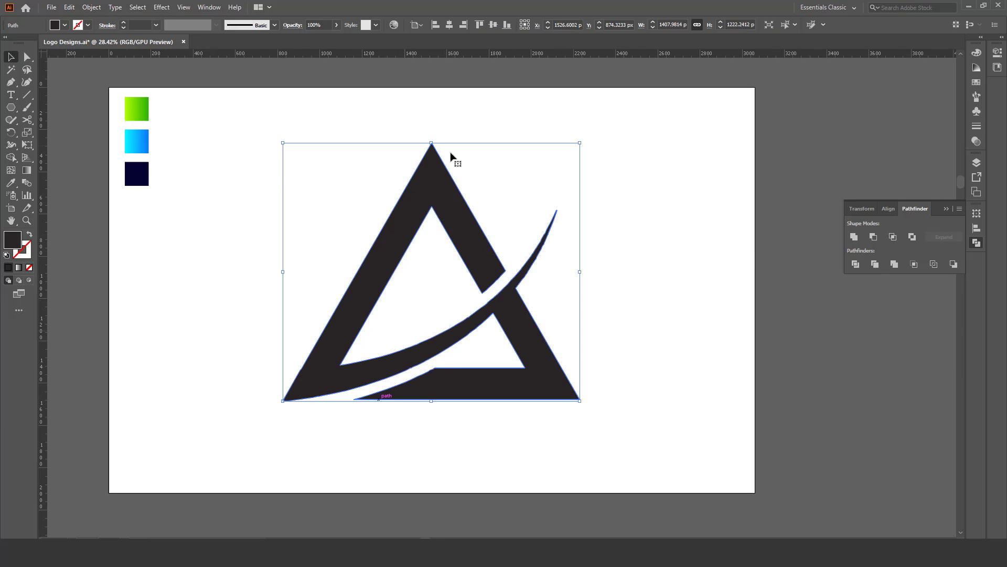
click(449, 25)
click(494, 24)
click(569, 175)
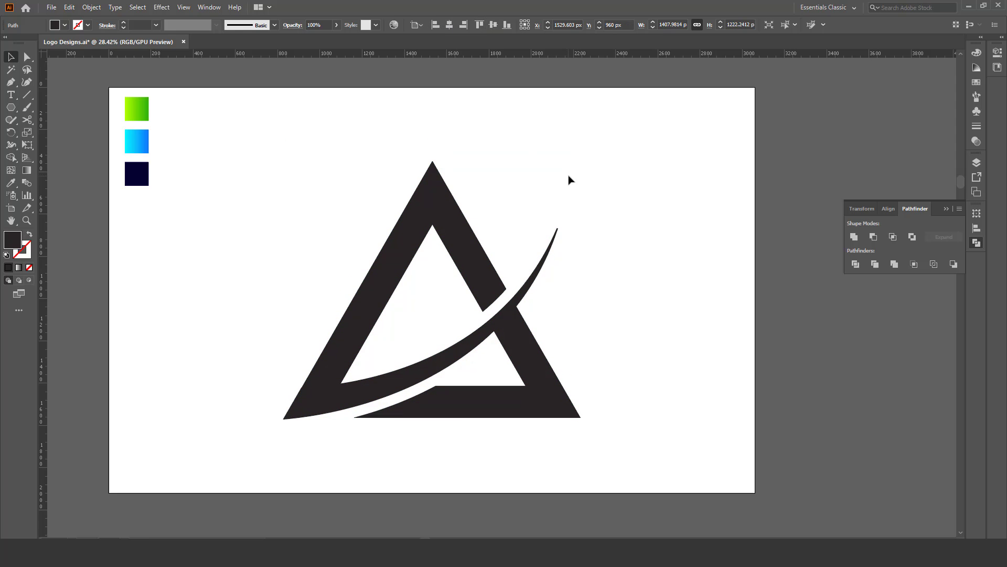
Scale the whole logo down slightly about its center, keeping its proportions.
key(z)
drag(523, 190, 513, 207)
key(v)
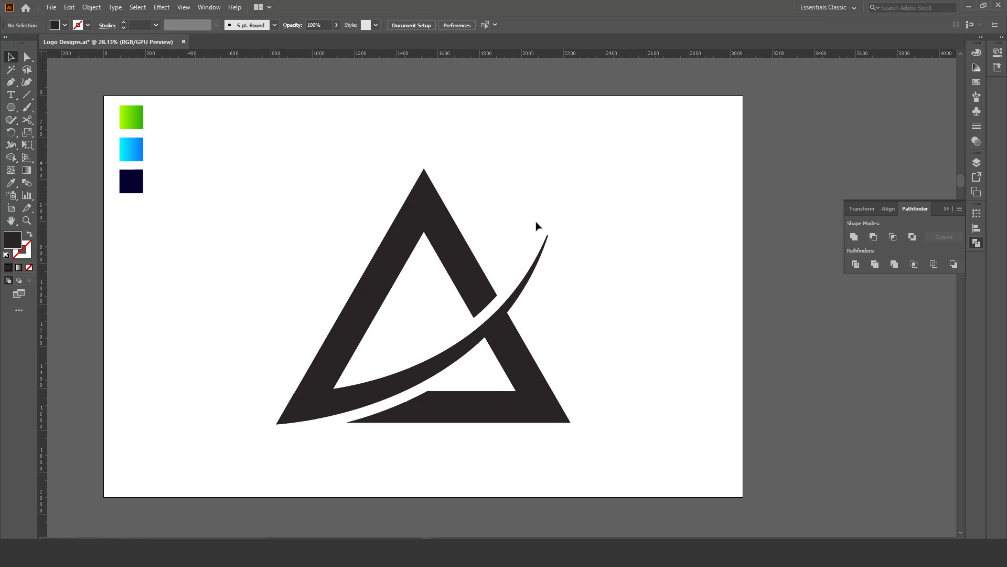
drag(574, 260, 574, 255)
click(518, 328)
drag(573, 165, 560, 173)
click(623, 258)
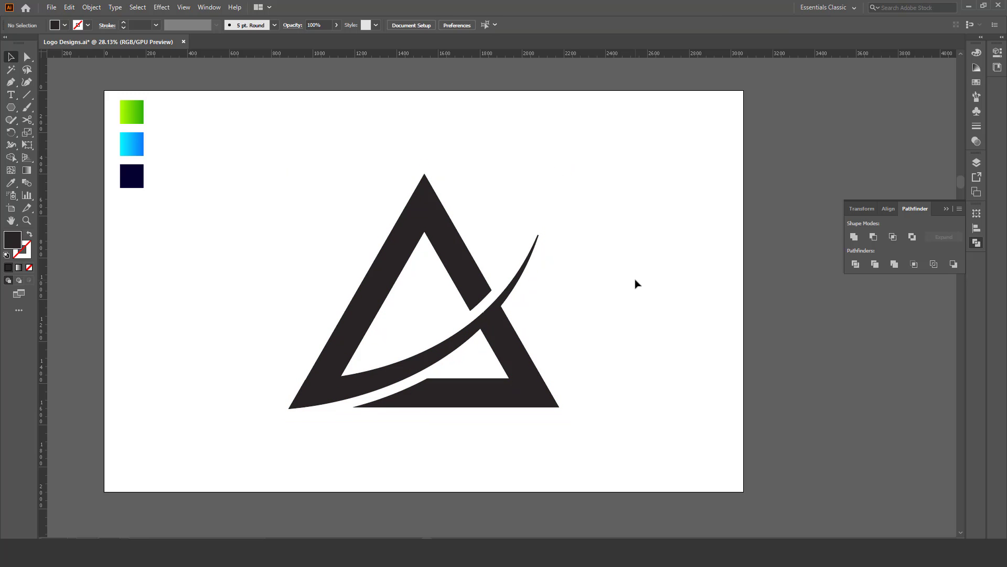